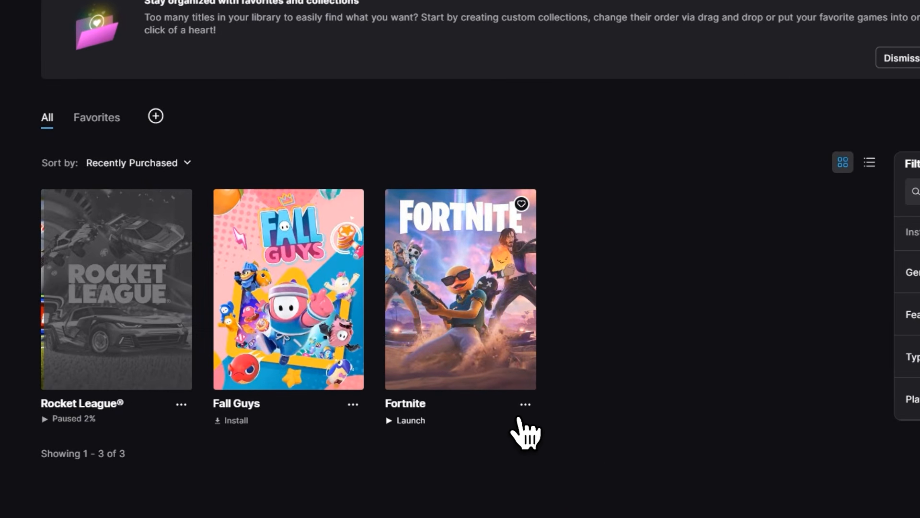
# Open Fortnite's installation folder from the game's management options in the library
pyautogui.click(525, 405)
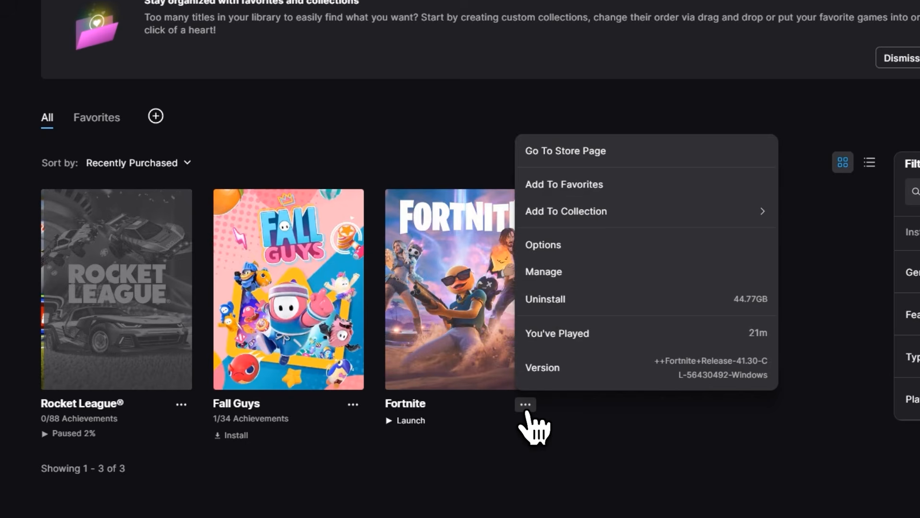
pyautogui.click(551, 277)
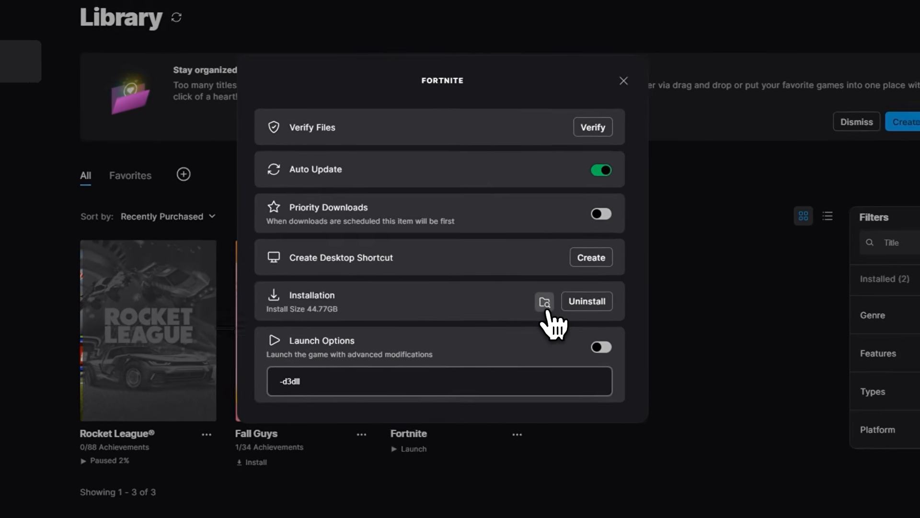
pyautogui.click(546, 308)
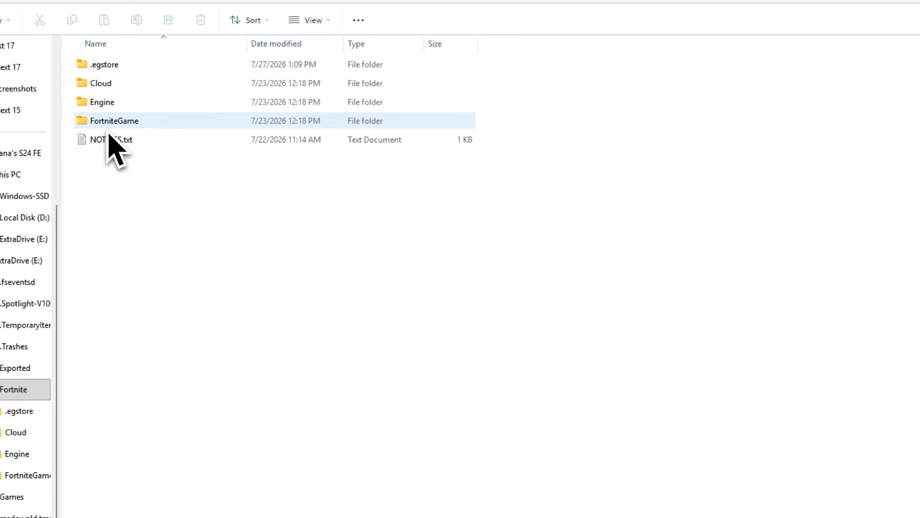
# Open the FortniteGame\Binaries\Win64\EasyAntiCheat folder and select EasyAntiCheat_EOS_Setup.exe
pyautogui.doubleClick(107, 126)
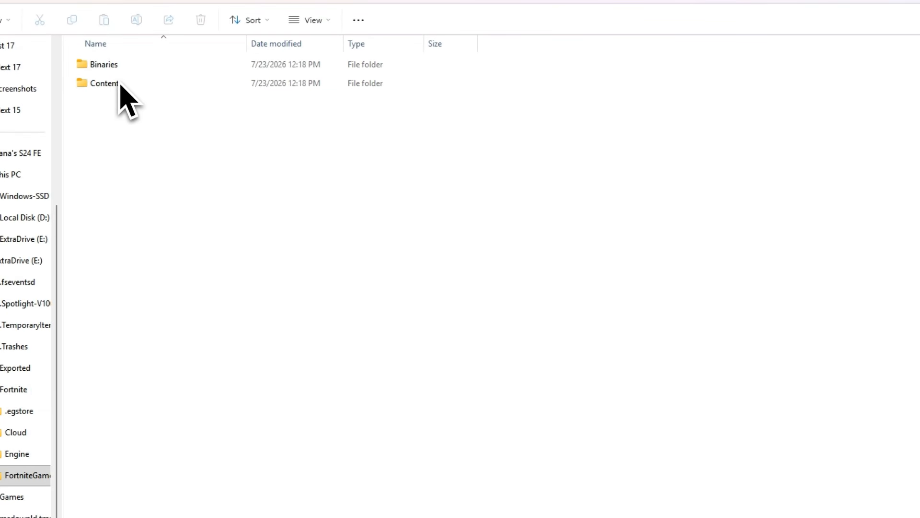
pyautogui.doubleClick(110, 72)
pyautogui.doubleClick(108, 84)
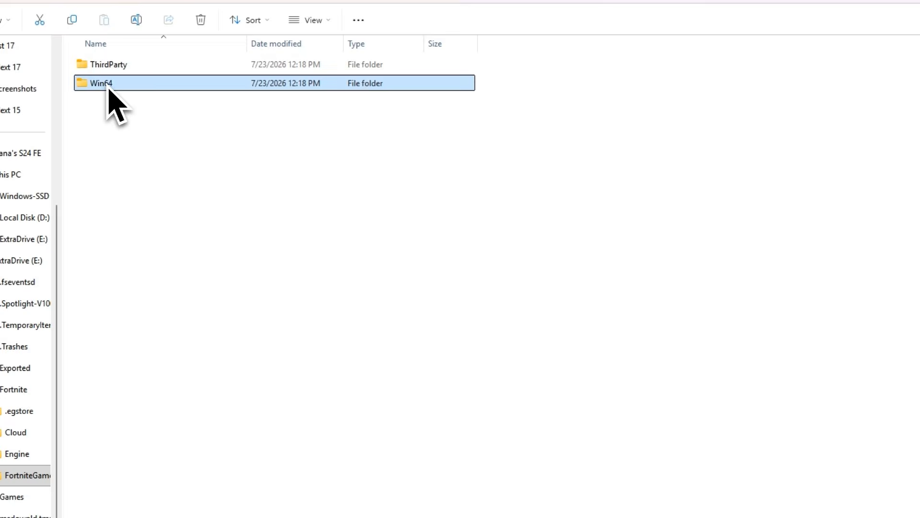
pyautogui.click(113, 107)
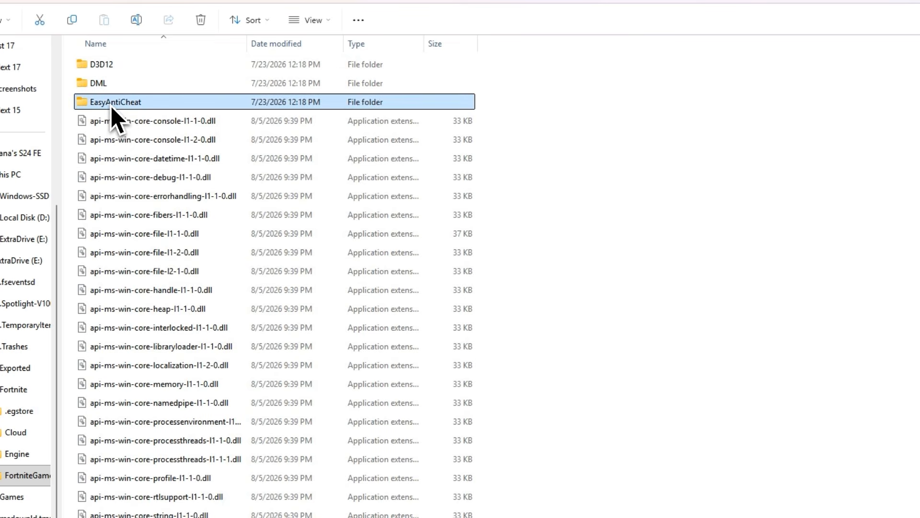
pyautogui.doubleClick(112, 102)
pyautogui.click(110, 143)
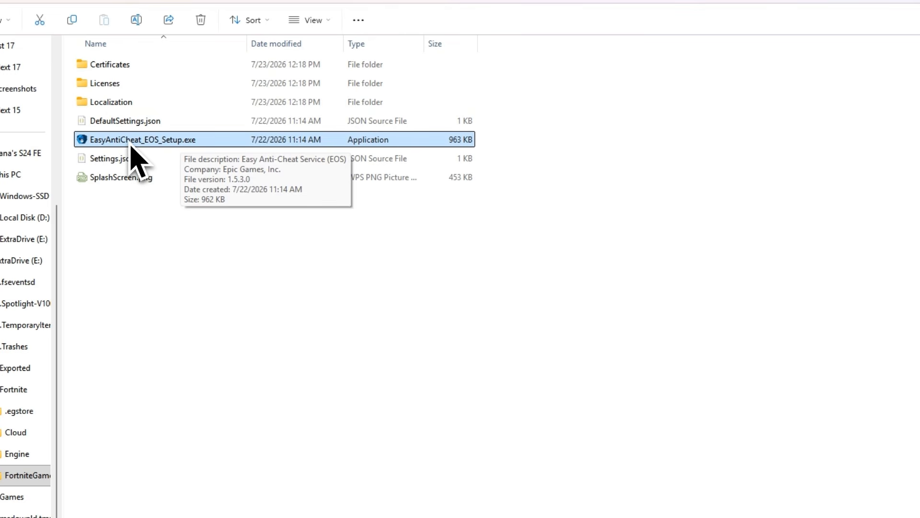
pyautogui.doubleClick(129, 143)
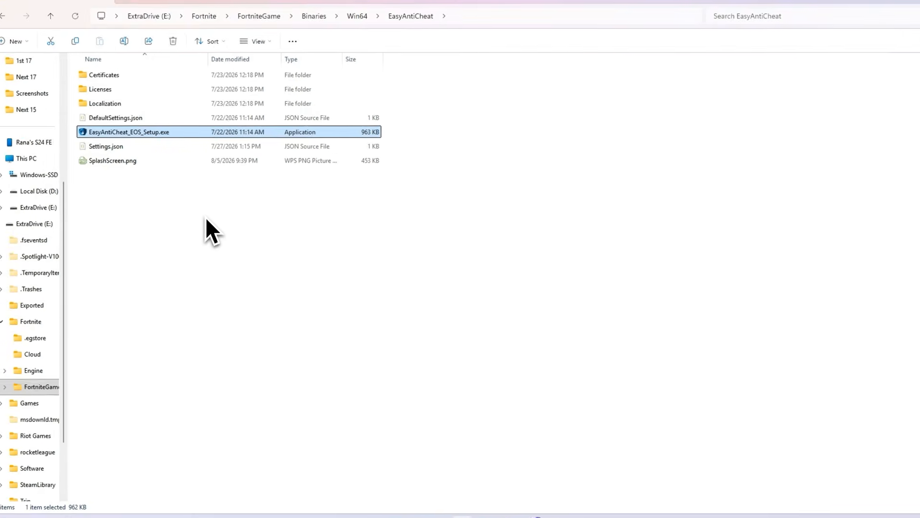
# Create a desktop shortcut for EasyAntiCheat_EOS_Setup.exe
pyautogui.rightClick(105, 136)
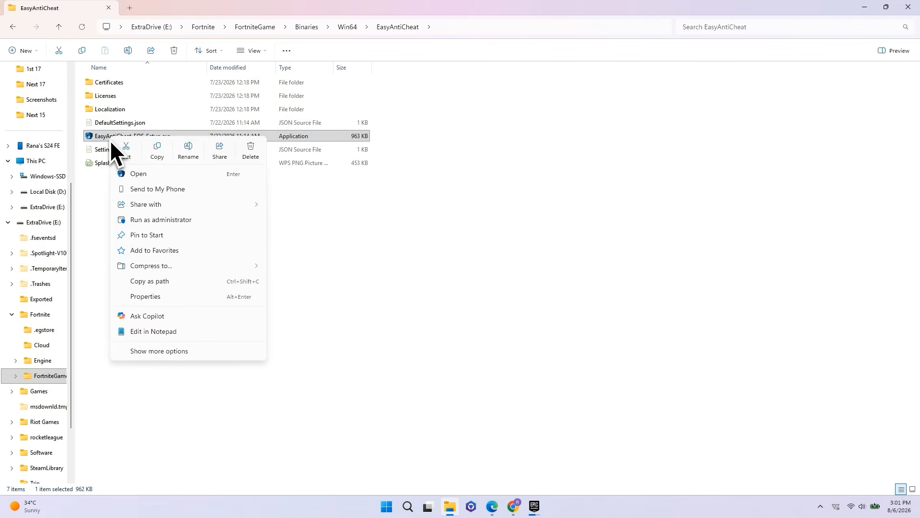
pyautogui.click(159, 352)
pyautogui.moveTo(241, 363)
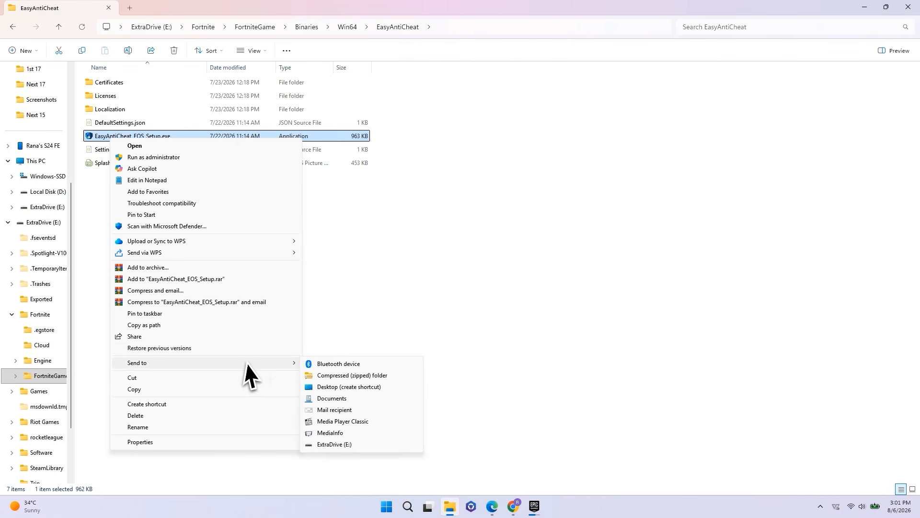
pyautogui.click(348, 387)
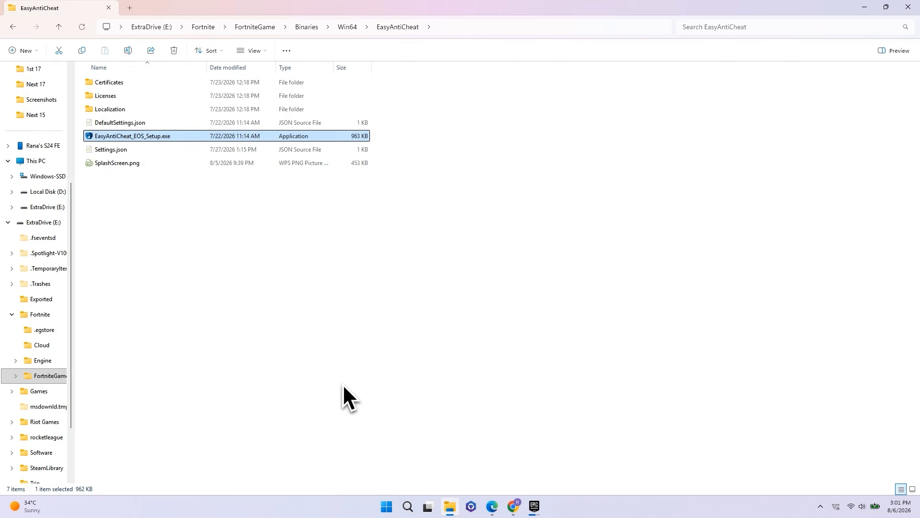
# Minimize the open windows and move the new EasyAntiCheat shortcut to an empty area of the desktop
pyautogui.click(867, 8)
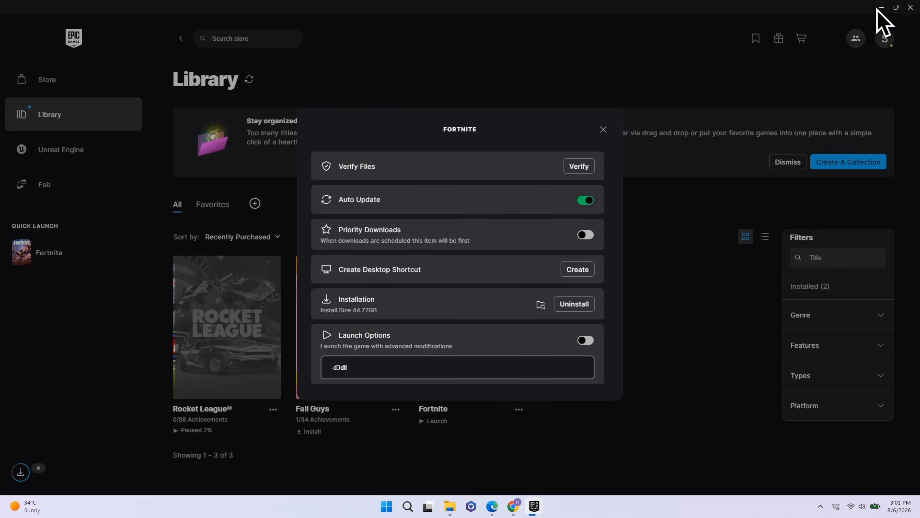
pyautogui.click(883, 7)
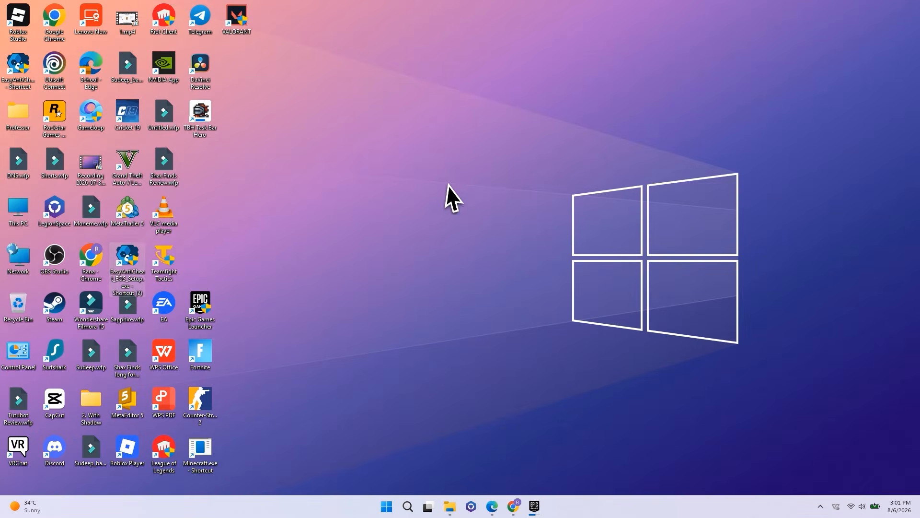
pyautogui.moveTo(524, 174); pyautogui.dragTo(458, 165)
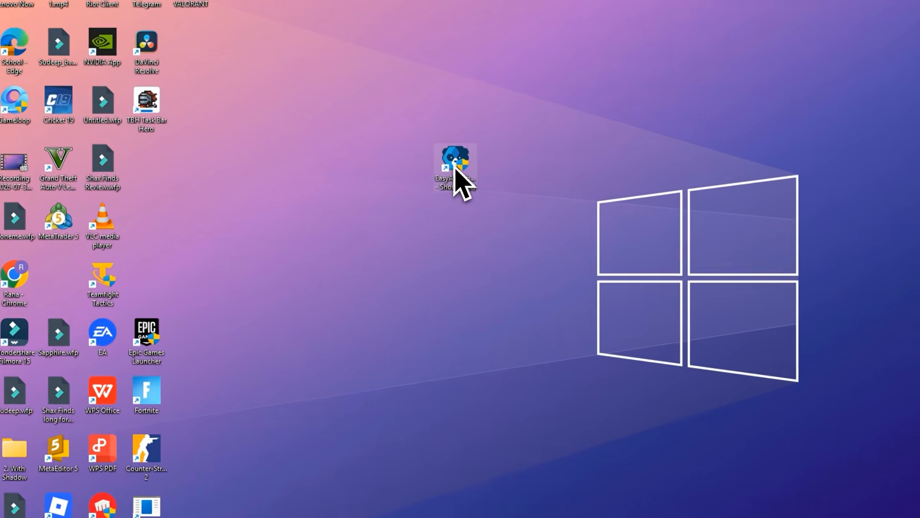
# Append "repair" after EasyAntiCheat_EOS_Setup.exe in the new shortcut's target, apply it, and run the shortcut
pyautogui.rightClick(455, 165)
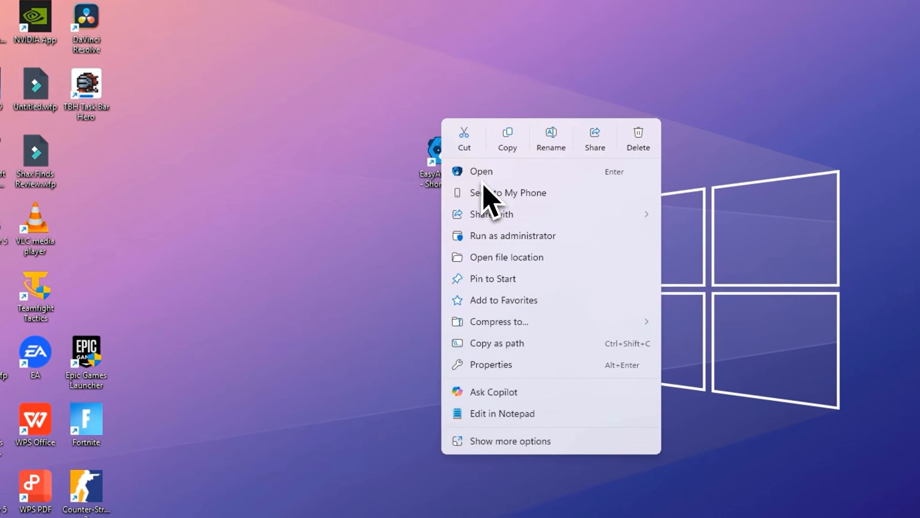
pyautogui.click(504, 340)
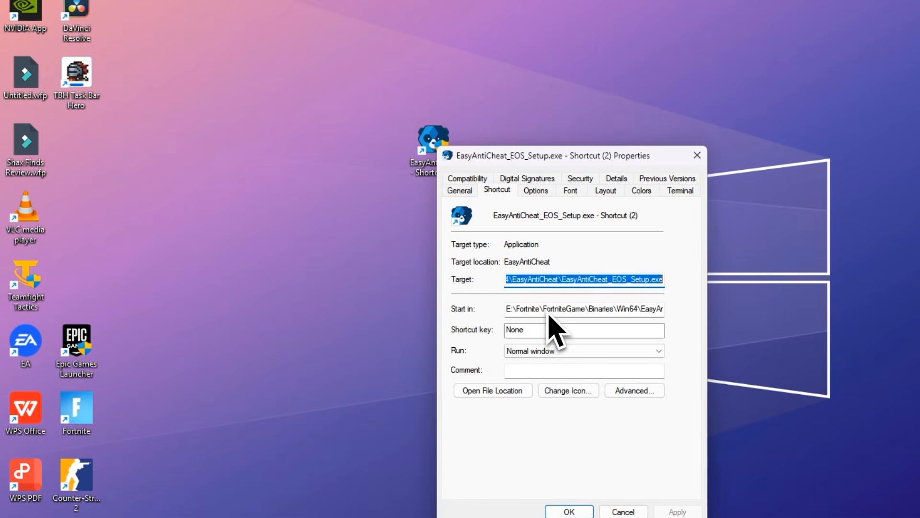
pyautogui.moveTo(629, 278); pyautogui.dragTo(668, 278)
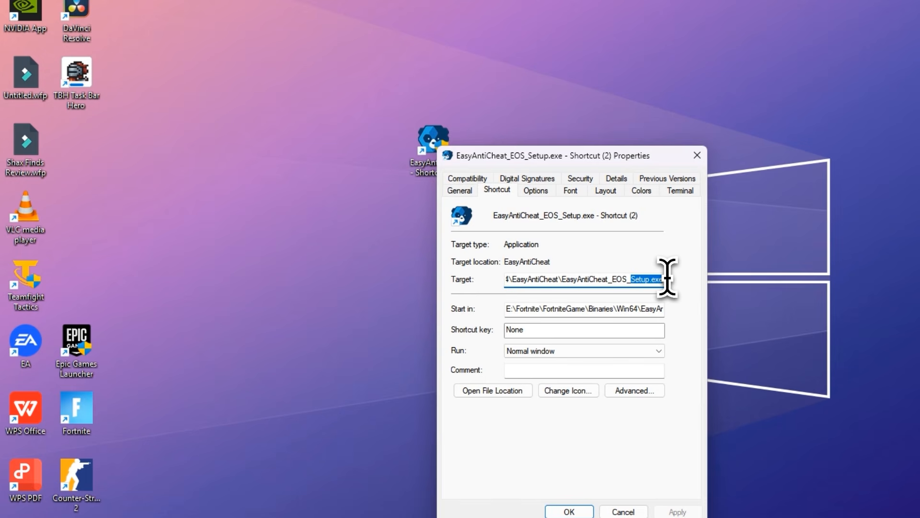
pyautogui.click(668, 278)
pyautogui.write('repair')
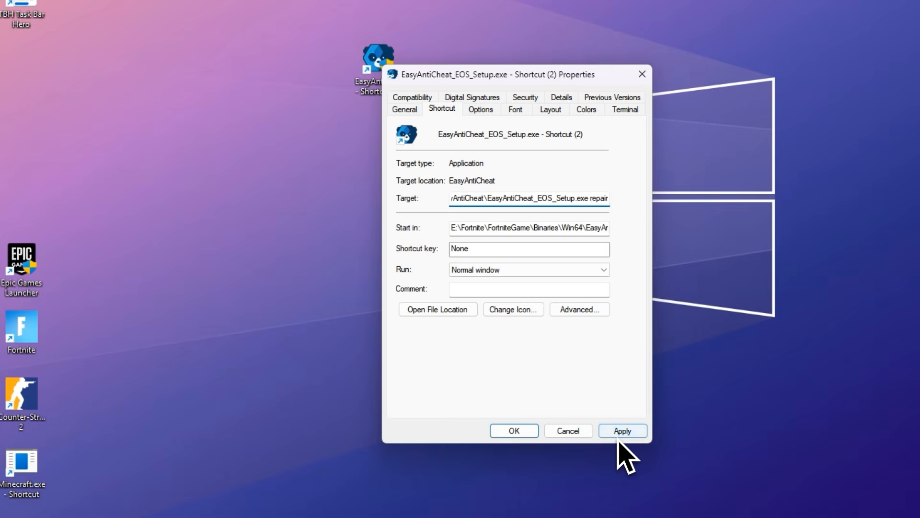
pyautogui.click(678, 512)
pyautogui.click(569, 511)
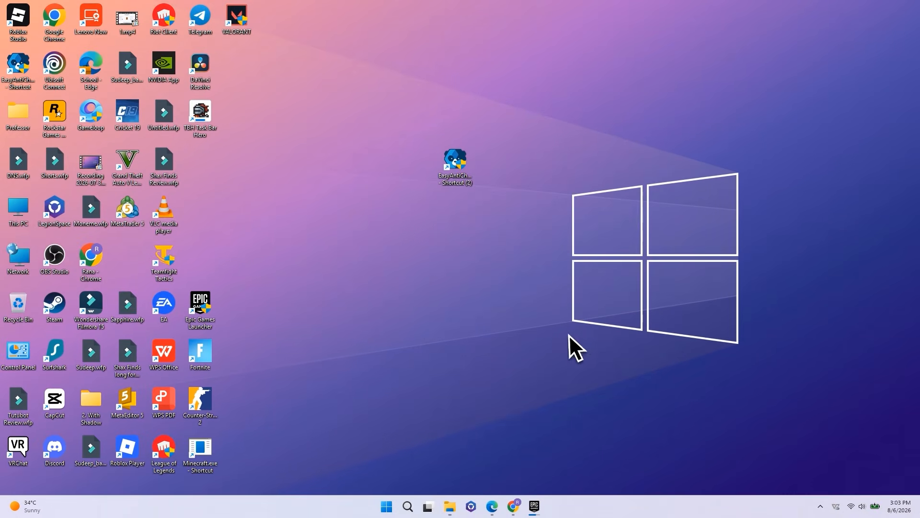
pyautogui.doubleClick(458, 173)
# Set FortniteClient-Win64-Shipping.exe in the Win64 folder to Windows 8 compatibility, fullscreen optimizations disabled and run as administrator, then close the folder window
pyautogui.click(449, 508)
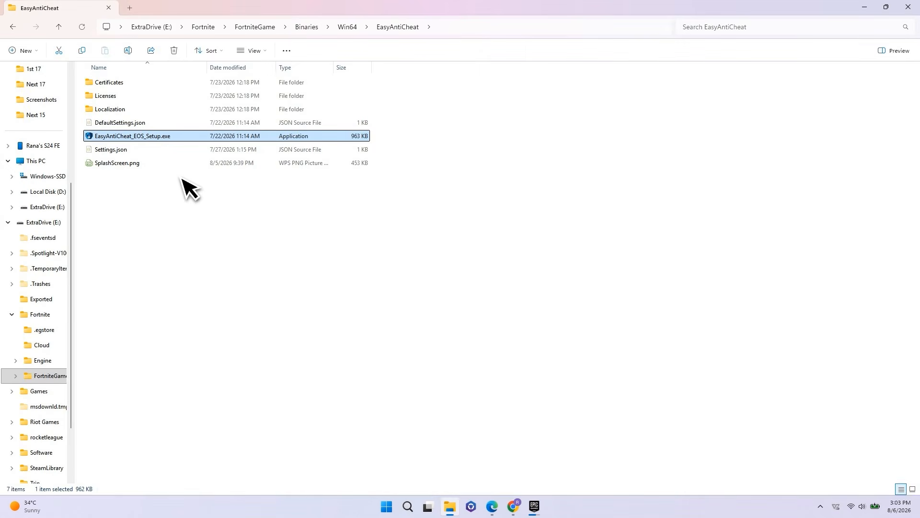
pyautogui.click(15, 28)
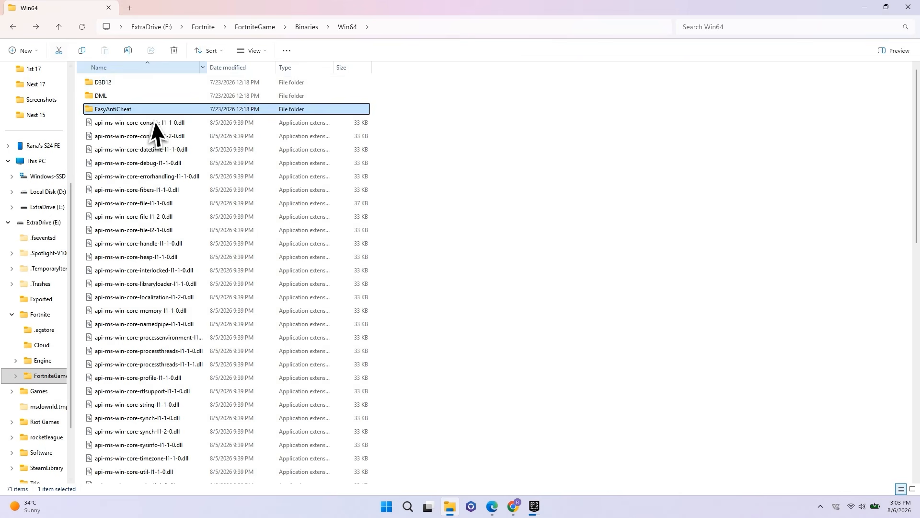
pyautogui.scroll(-10, 156, 132)
pyautogui.click(115, 301)
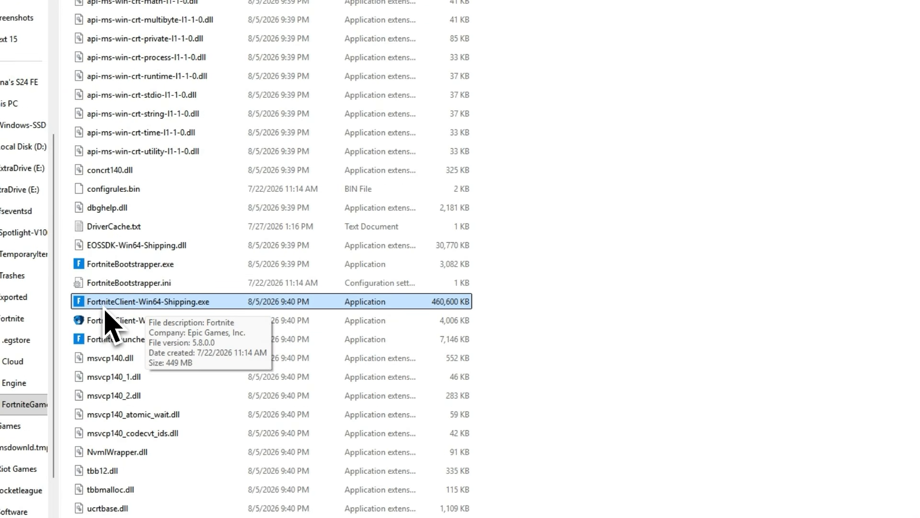
pyautogui.rightClick(106, 306)
pyautogui.click(159, 322)
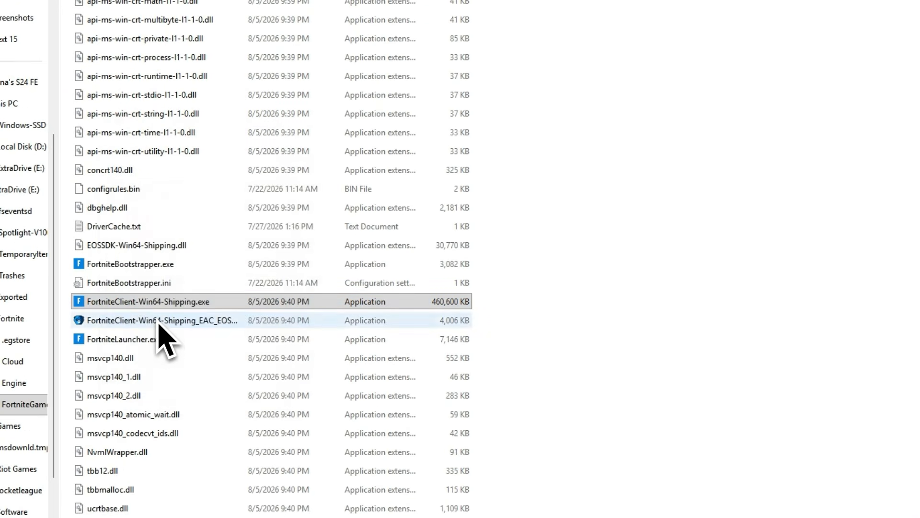
pyautogui.click(171, 230)
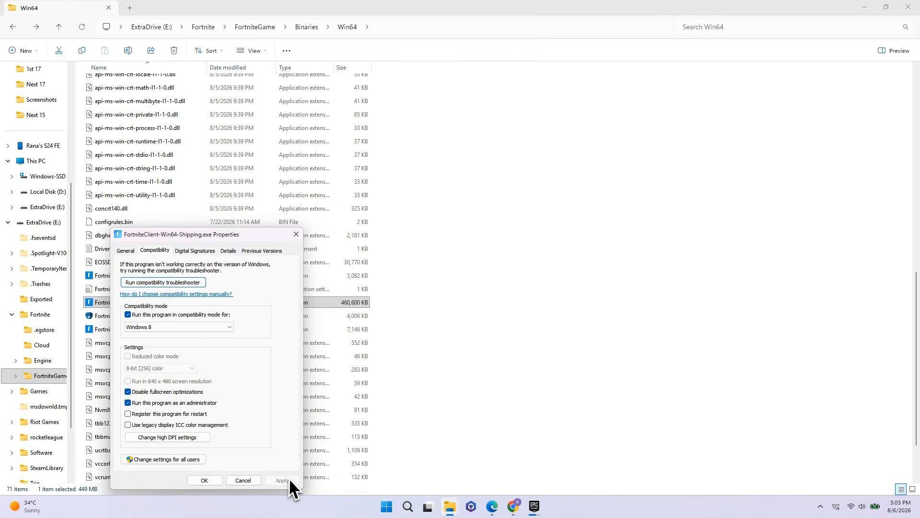
pyautogui.click(206, 481)
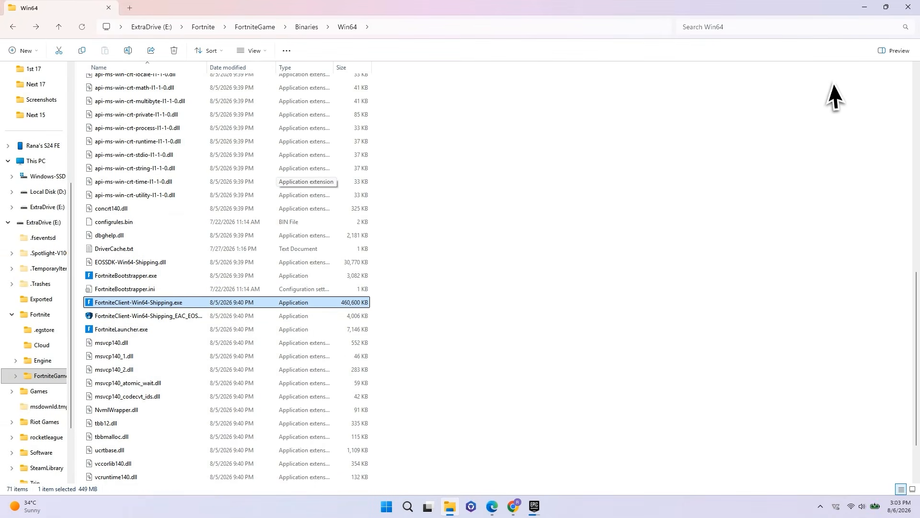
pyautogui.click(916, 9)
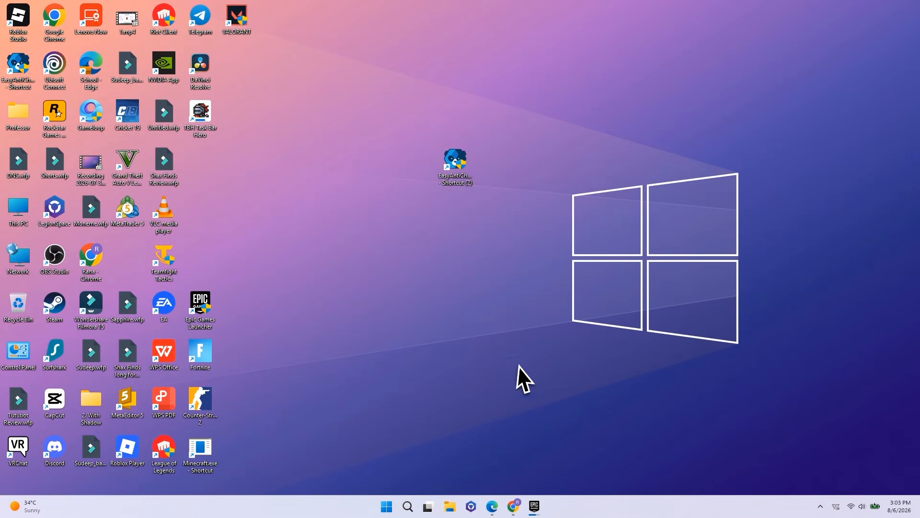
# Open the allowed apps list of Windows Defender Firewall and unlock its settings for changes
pyautogui.click(389, 509)
pyautogui.write('windows Defender Firewall')
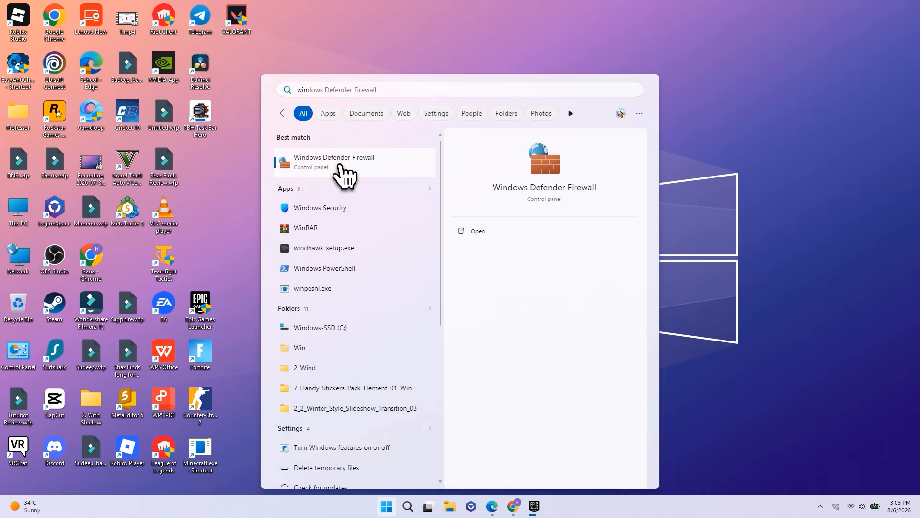
pyautogui.click(341, 173)
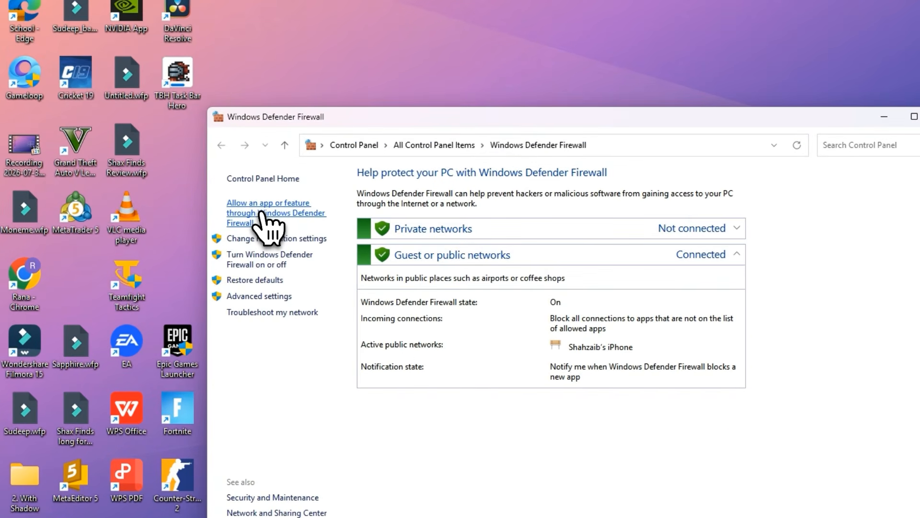
pyautogui.click(261, 211)
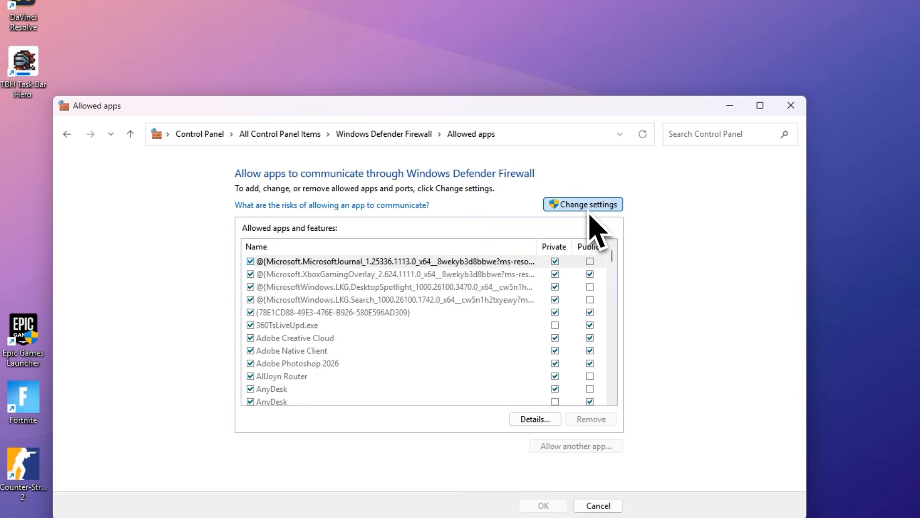
pyautogui.click(589, 210)
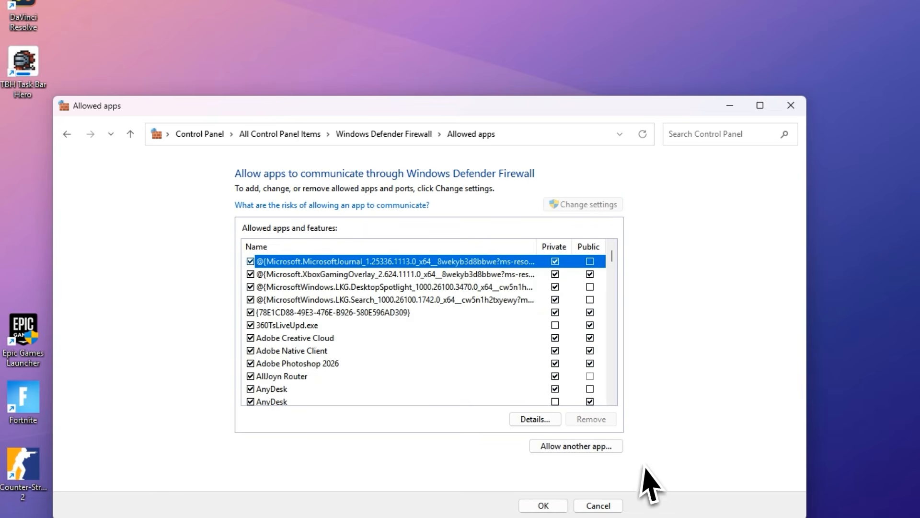
# Add FortniteClient-Win64-Shipping.exe from E:\Fortnite\FortniteGame\Binaries\Win64 to the firewall's allowed apps
pyautogui.click(569, 448)
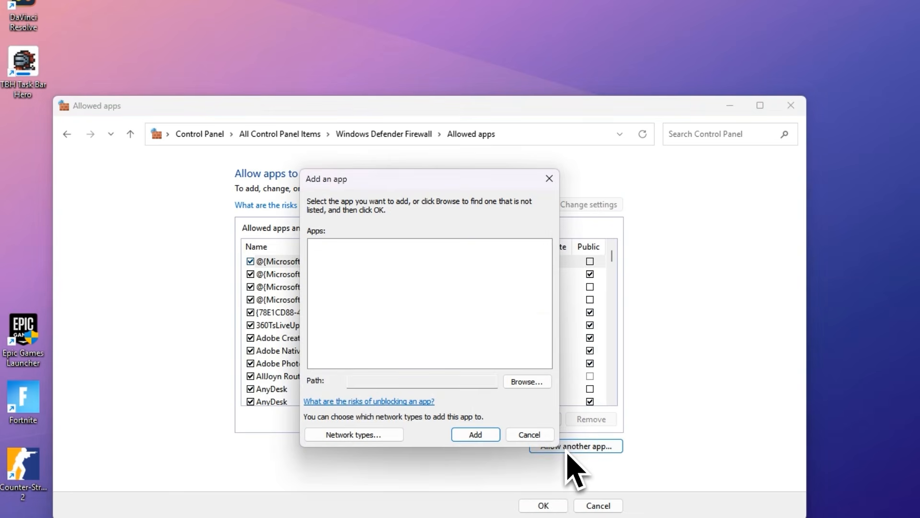
pyautogui.click(526, 387)
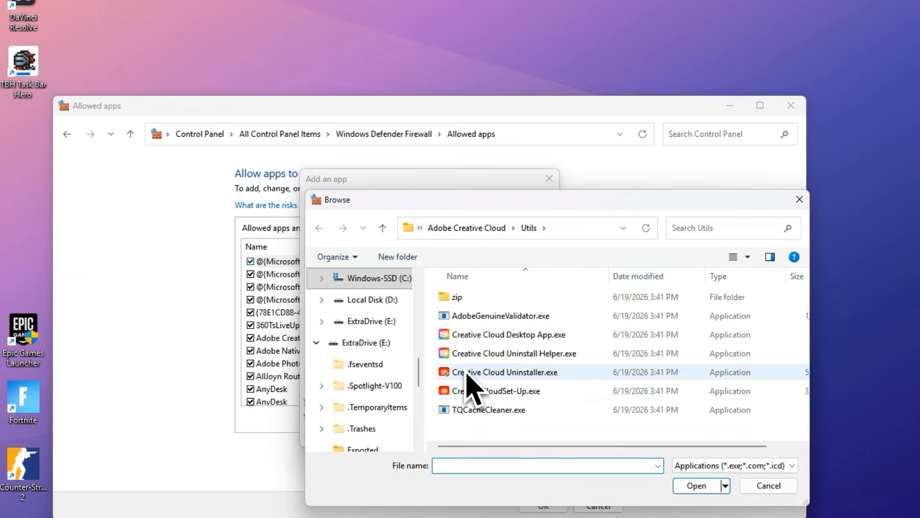
pyautogui.click(381, 347)
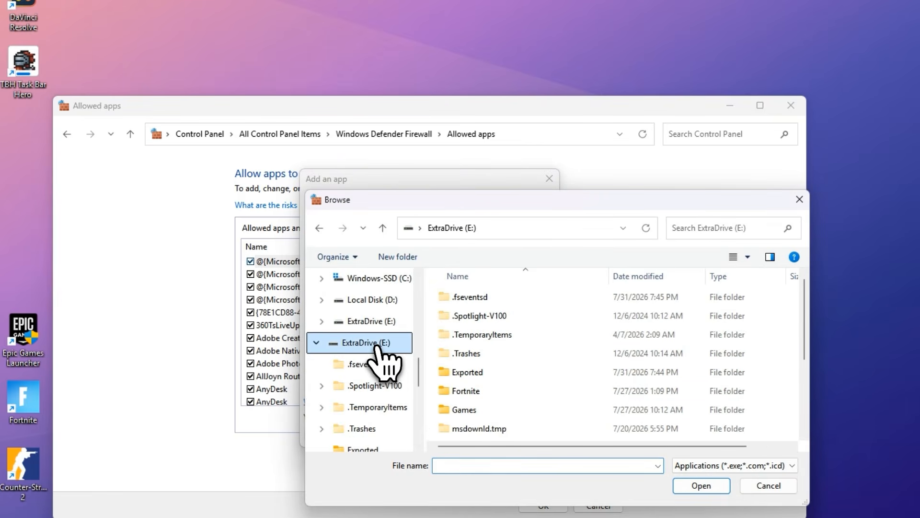
pyautogui.click(484, 395)
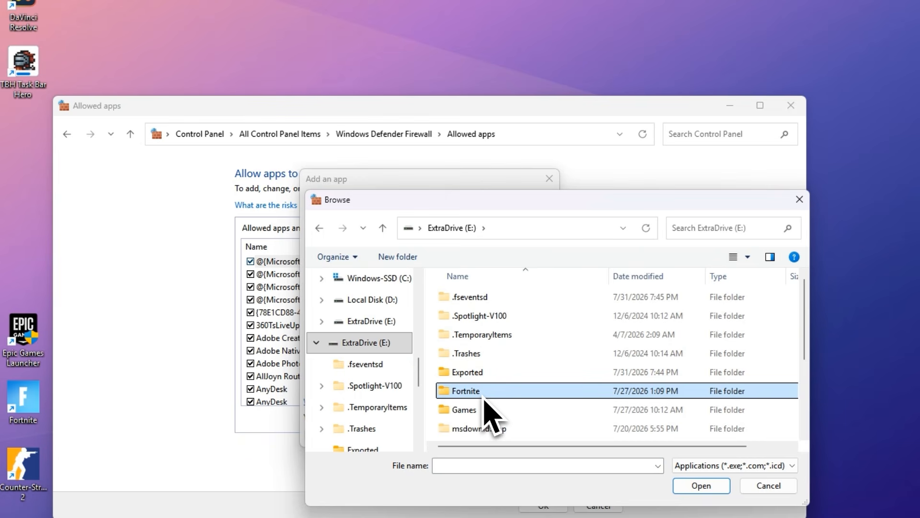
pyautogui.doubleClick(484, 397)
pyautogui.doubleClick(485, 355)
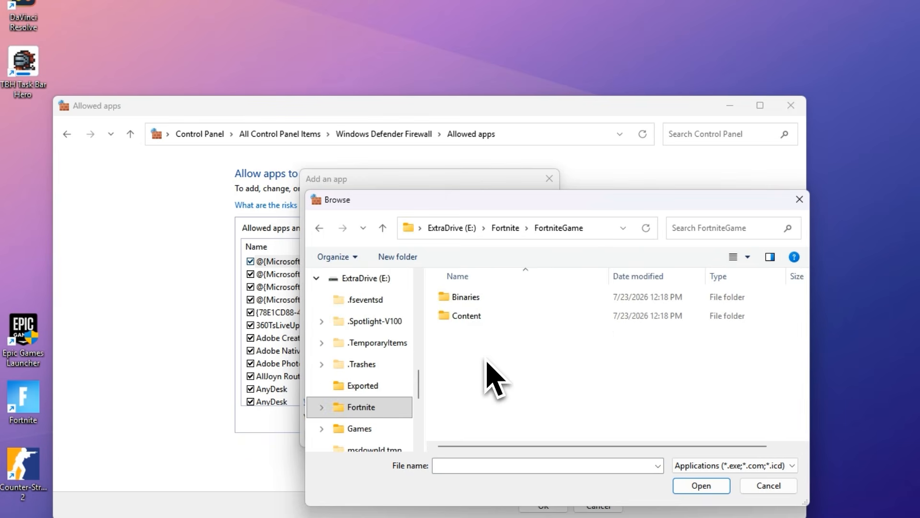
pyautogui.doubleClick(471, 301)
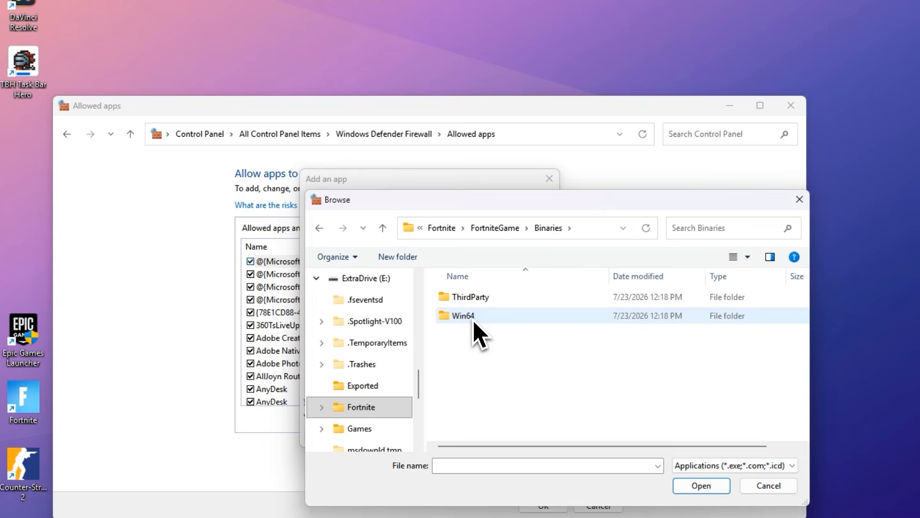
pyautogui.doubleClick(474, 320)
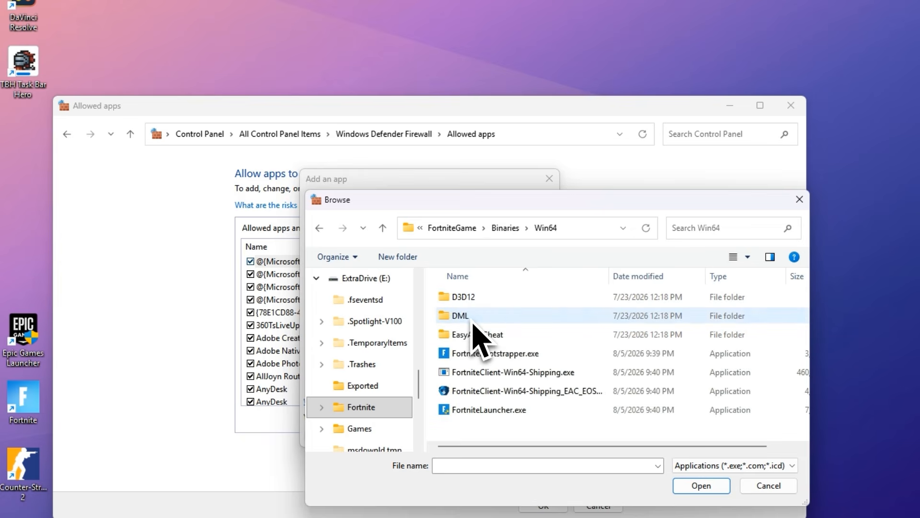
pyautogui.click(483, 373)
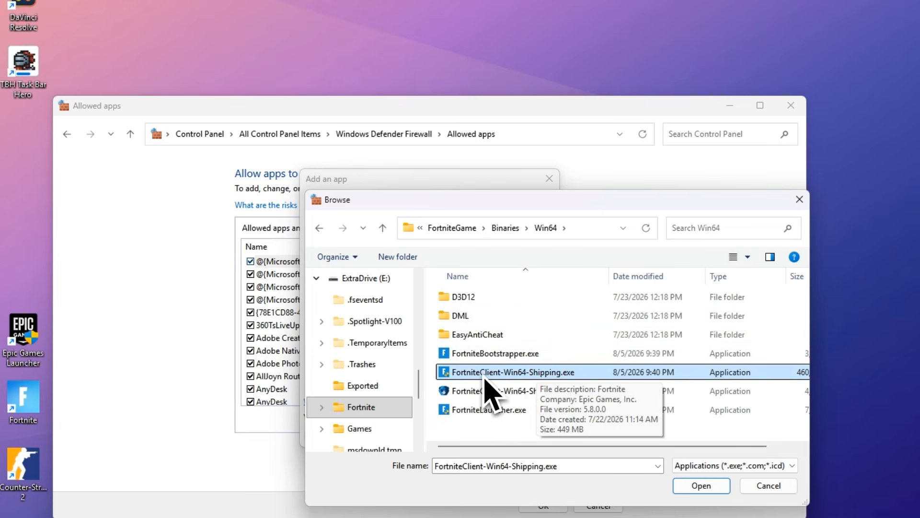
pyautogui.doubleClick(475, 372)
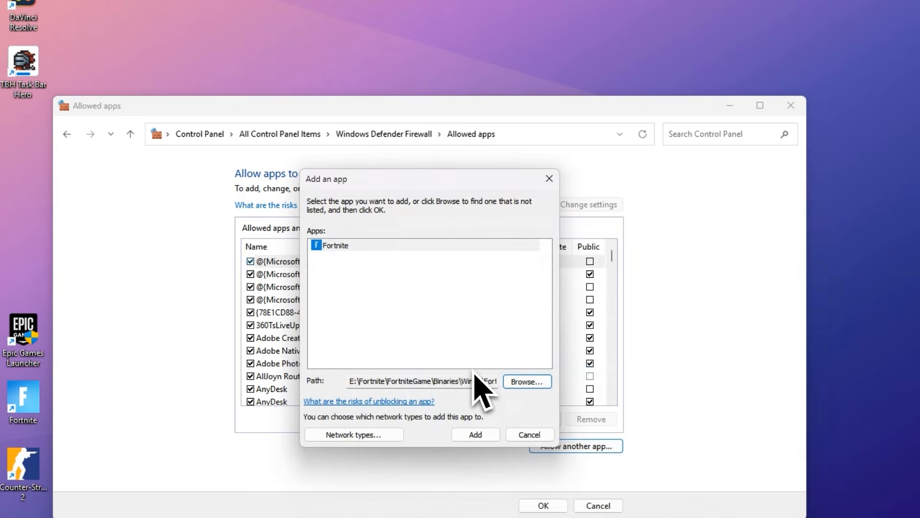
pyautogui.click(480, 437)
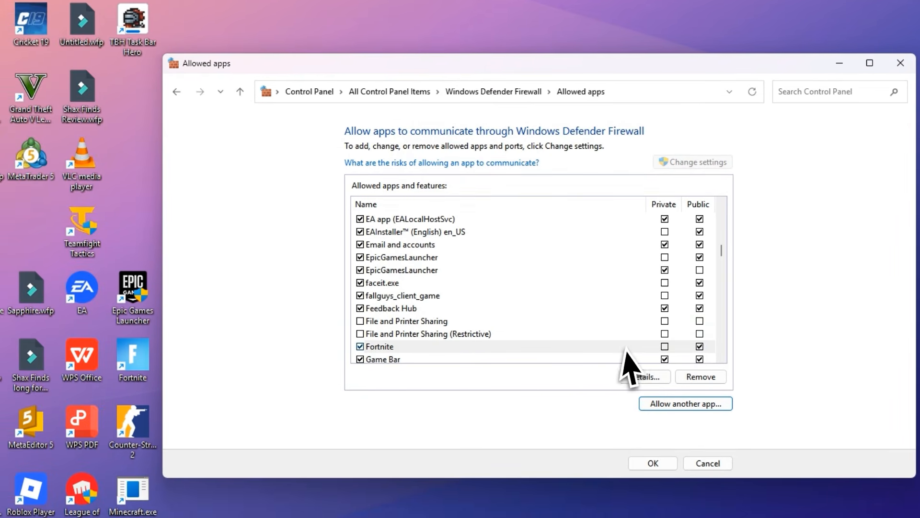
# Allow Fortnite on private networks as well as public ones, save the firewall changes, and close the window
pyautogui.click(665, 347)
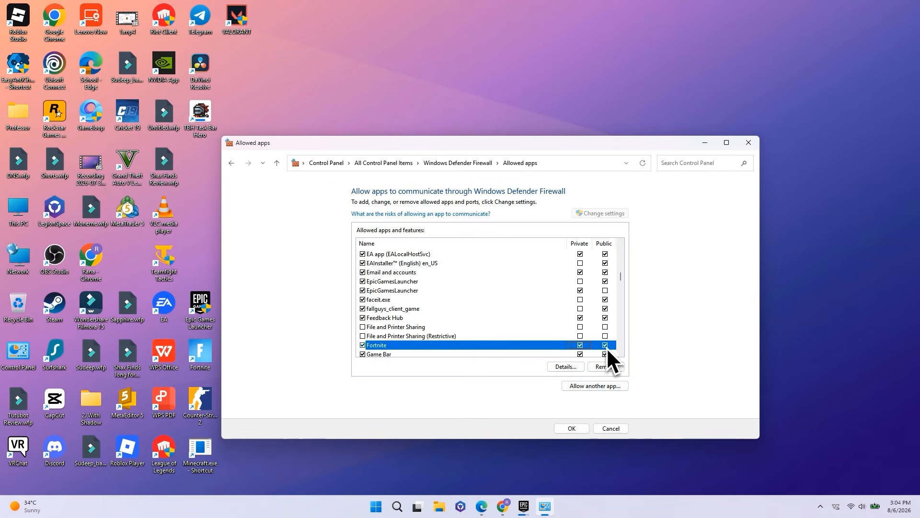
pyautogui.click(653, 464)
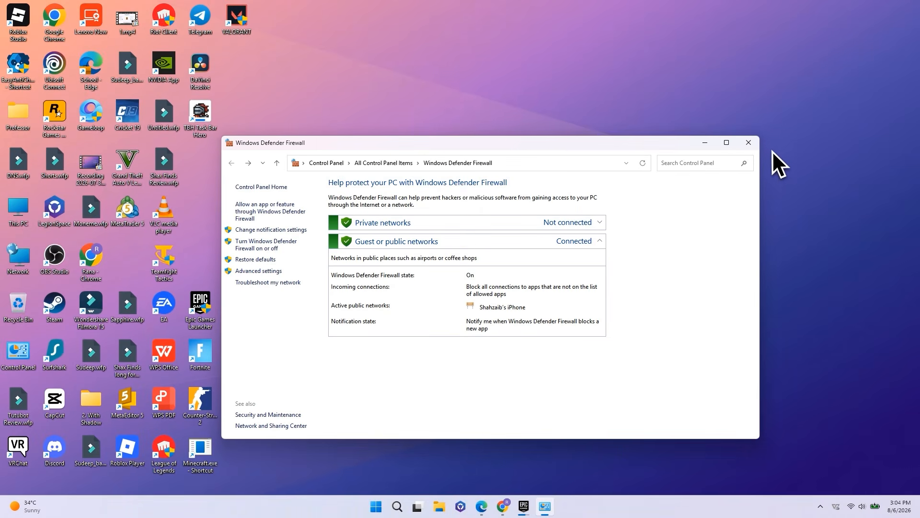
pyautogui.click(748, 143)
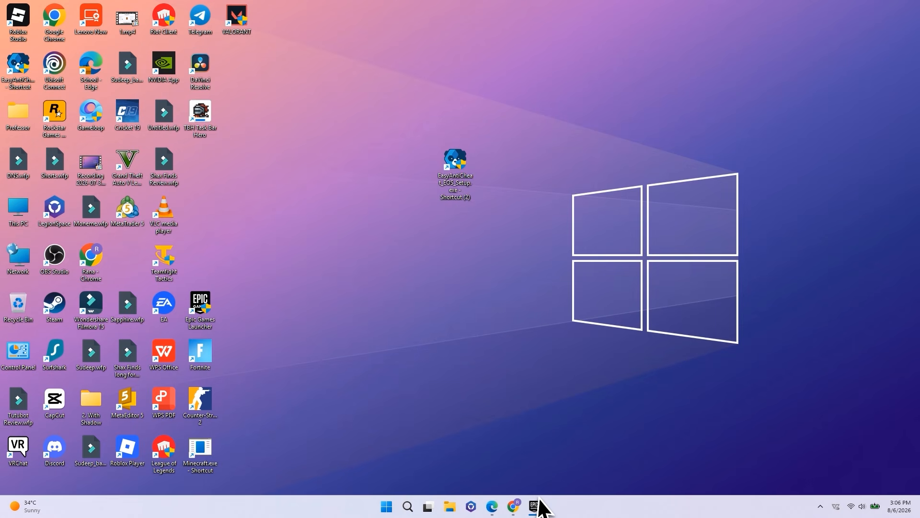
# In the Epic Games Launcher library, verify Fortnite's files from its management options, and minimize the launcher
pyautogui.moveTo(535, 505)
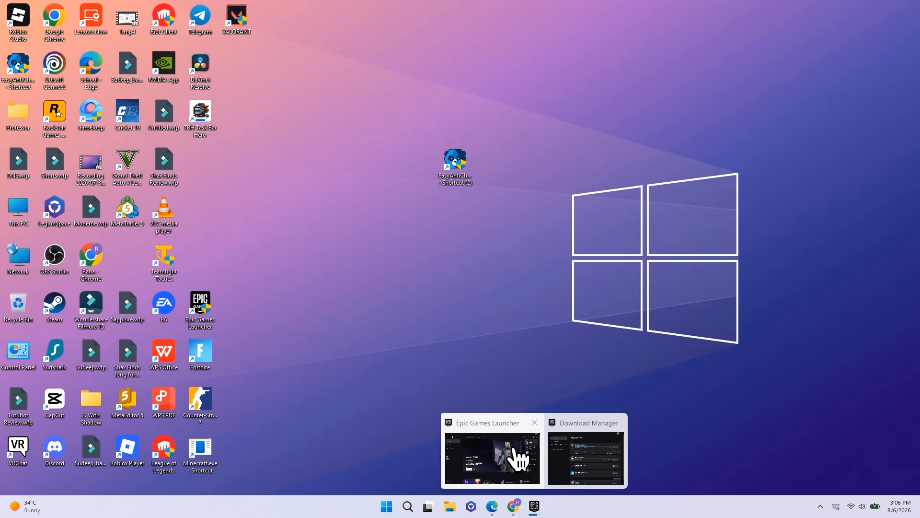
pyautogui.click(515, 448)
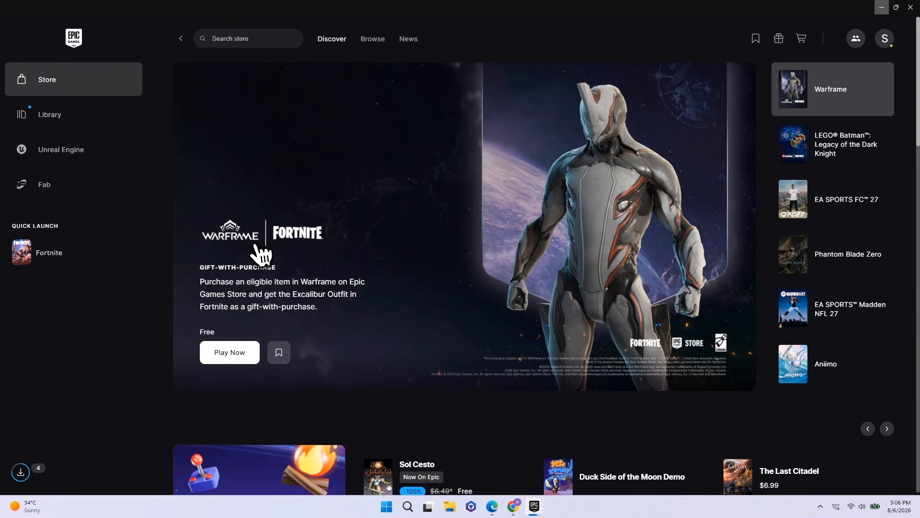
pyautogui.click(54, 124)
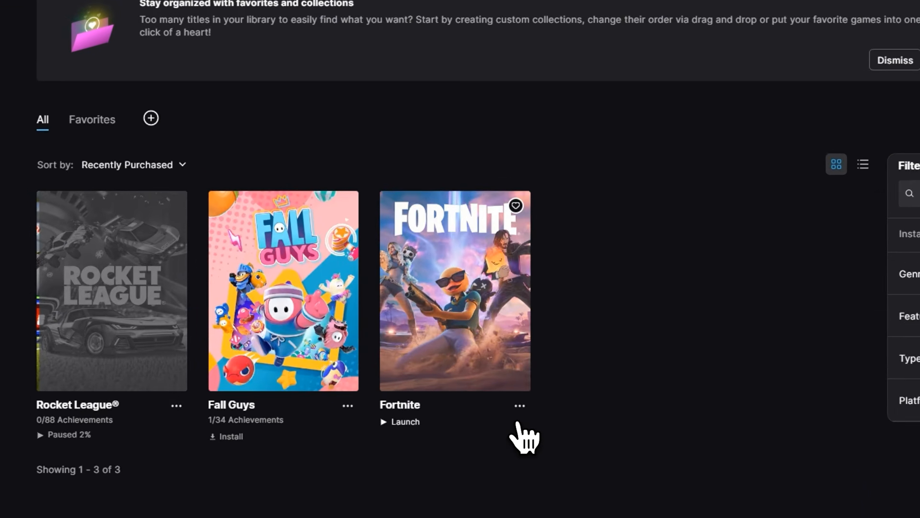
pyautogui.click(524, 412)
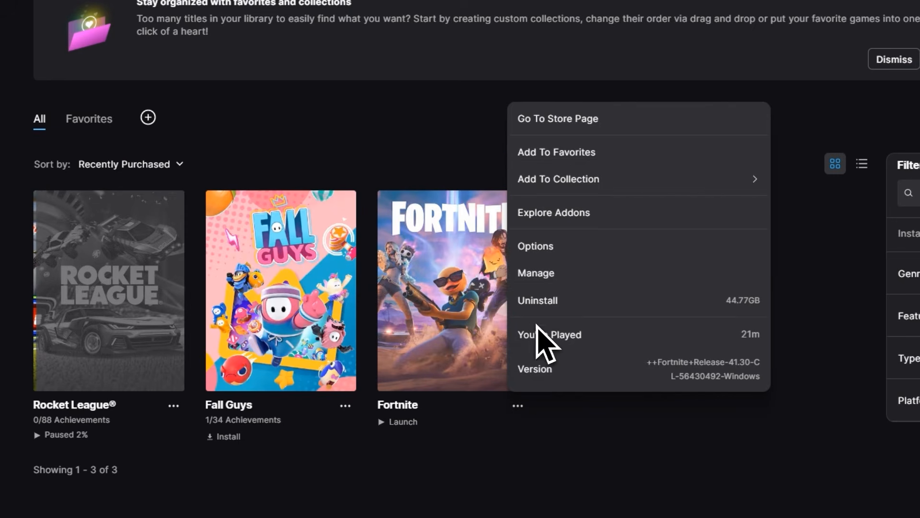
pyautogui.click(542, 282)
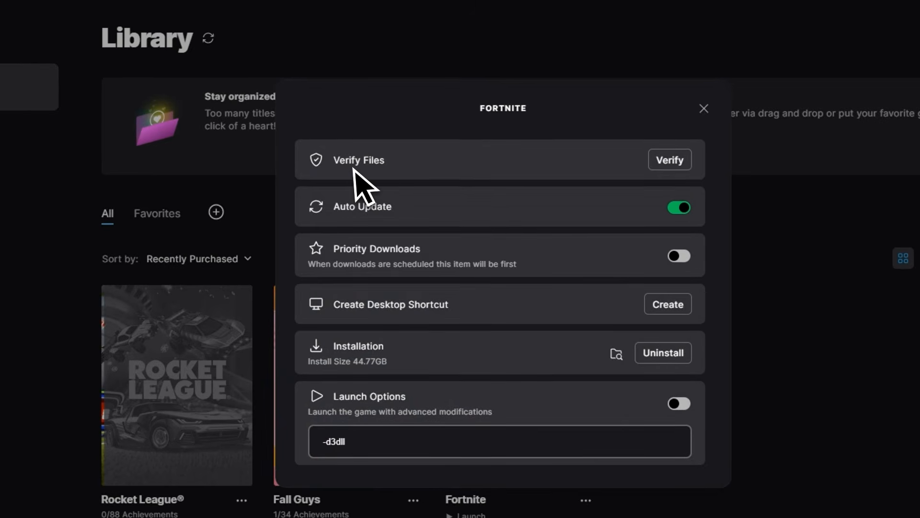
pyautogui.click(623, 167)
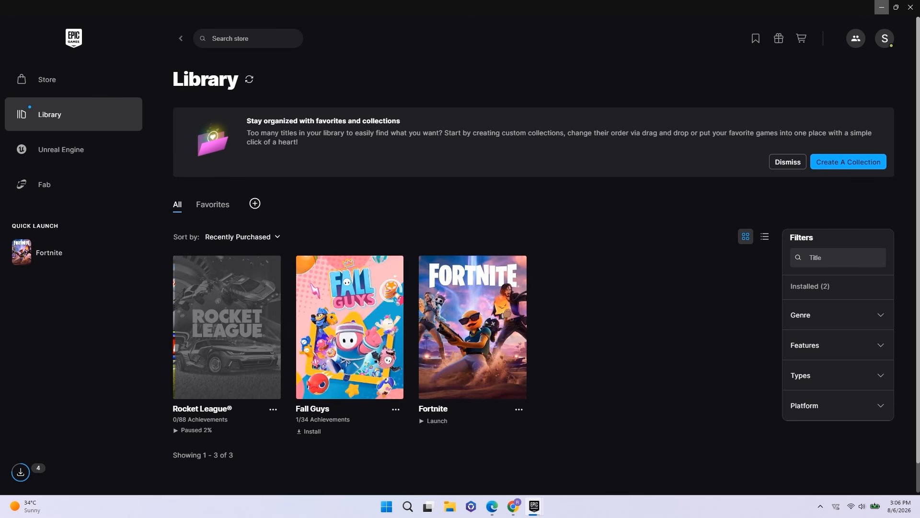
pyautogui.click(882, 7)
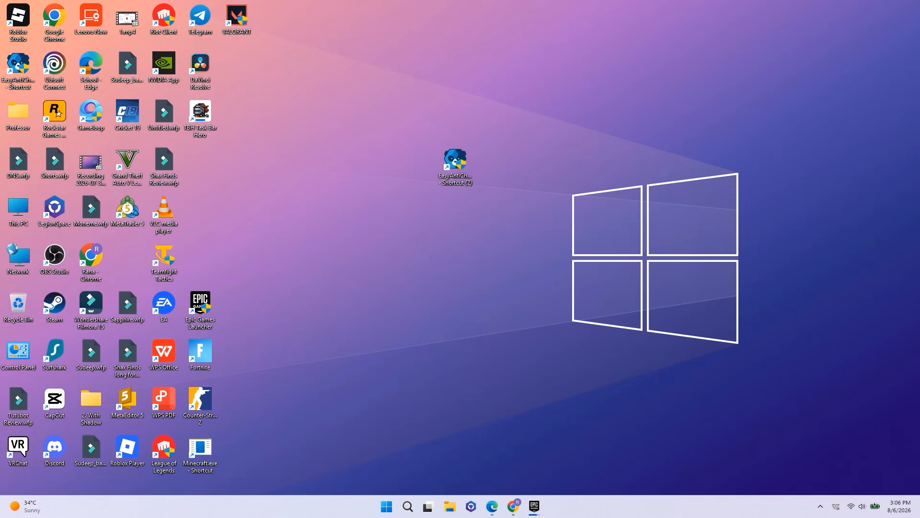
# Switch to Chrome, search Google for "driver easy", and open the drivereasy.com website
pyautogui.click(513, 501)
pyautogui.click(320, 201)
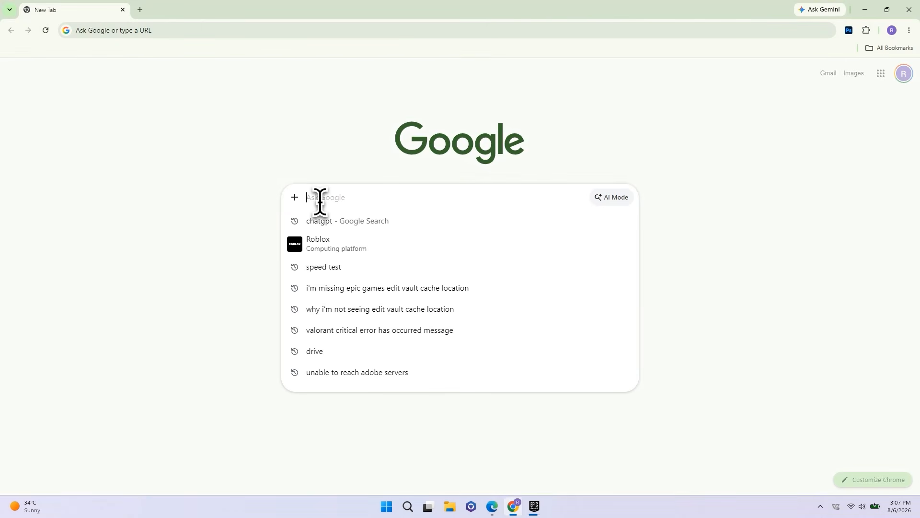
pyautogui.write('driver easy')
pyautogui.press('Return')
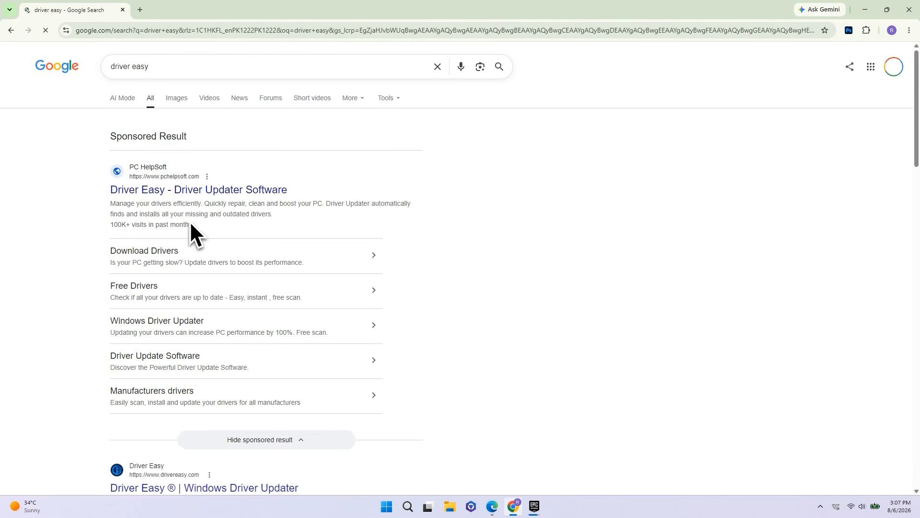
pyautogui.scroll(-4, 170, 225)
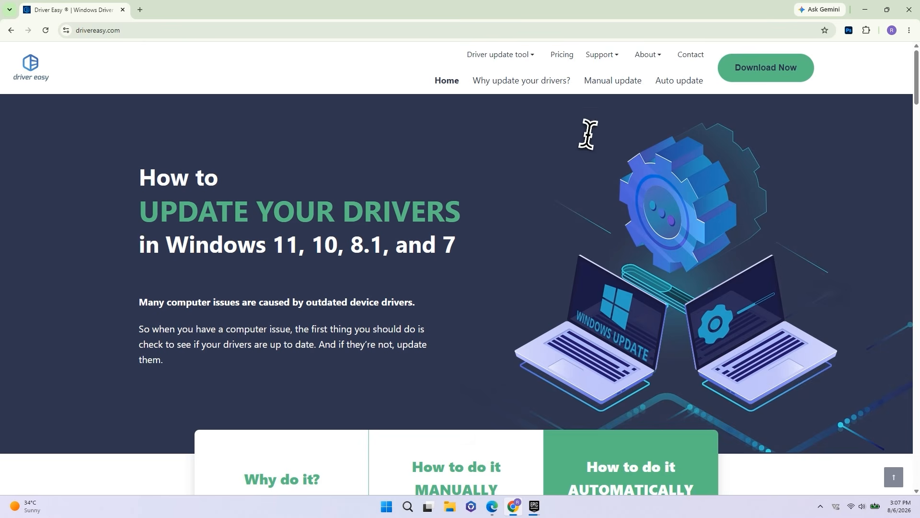
# Download the Driver Easy setup file from the site, respond to the blocked download, and return to the desktop
pyautogui.click(767, 79)
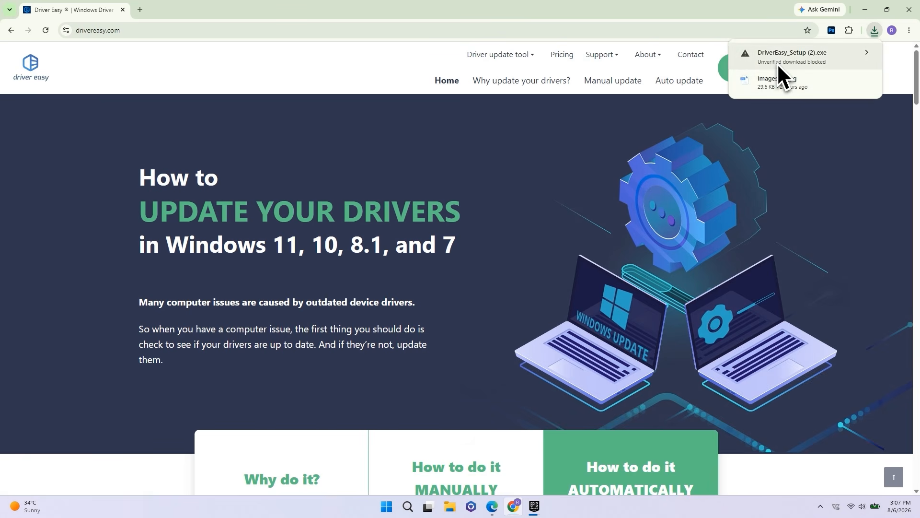
pyautogui.click(784, 61)
pyautogui.click(835, 117)
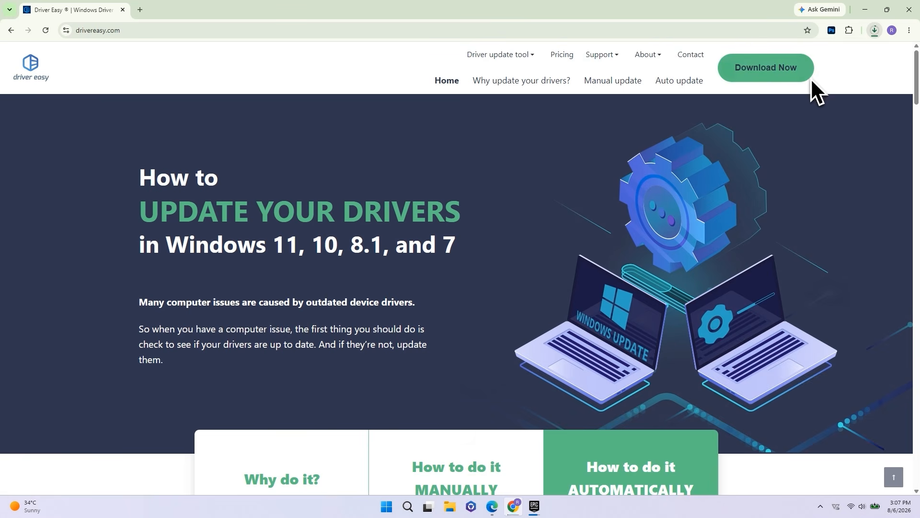
pyautogui.press('super+d')
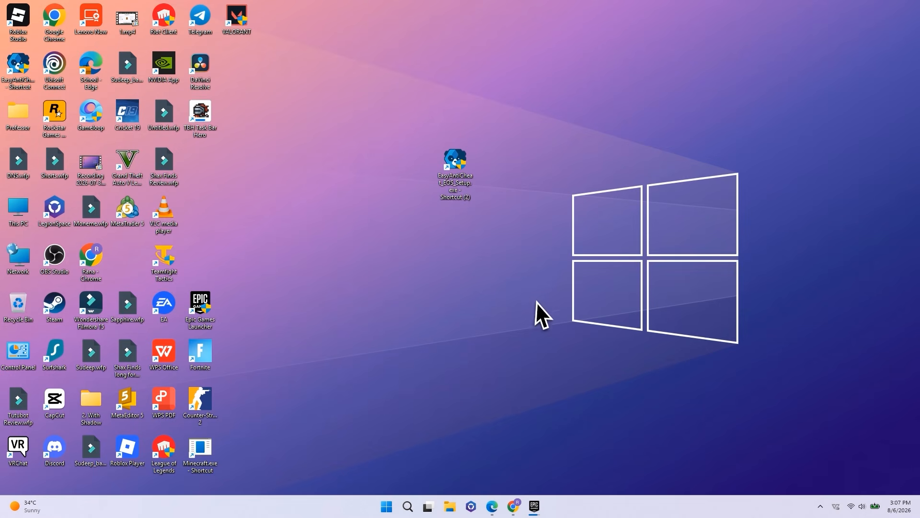
# Launch the Driver Easy app and scan the computer for outdated drivers
pyautogui.click(386, 507)
pyautogui.write('driver')
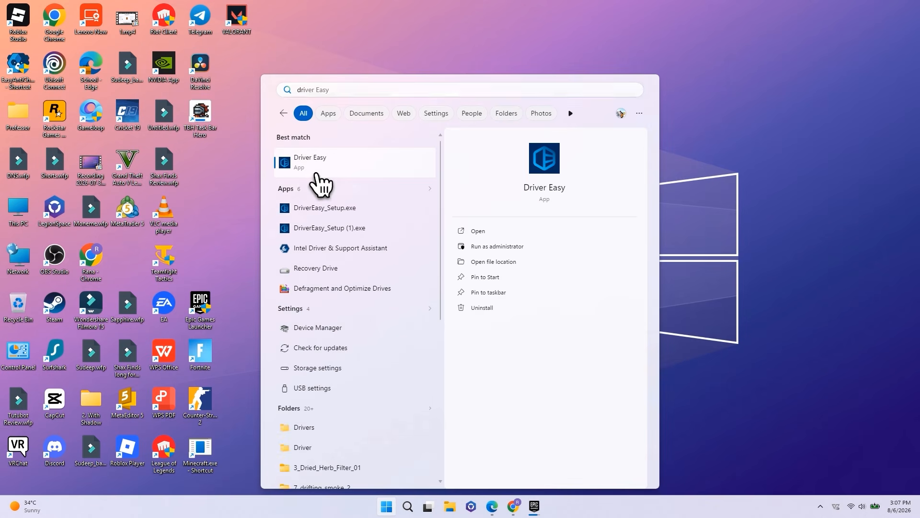
pyautogui.click(318, 185)
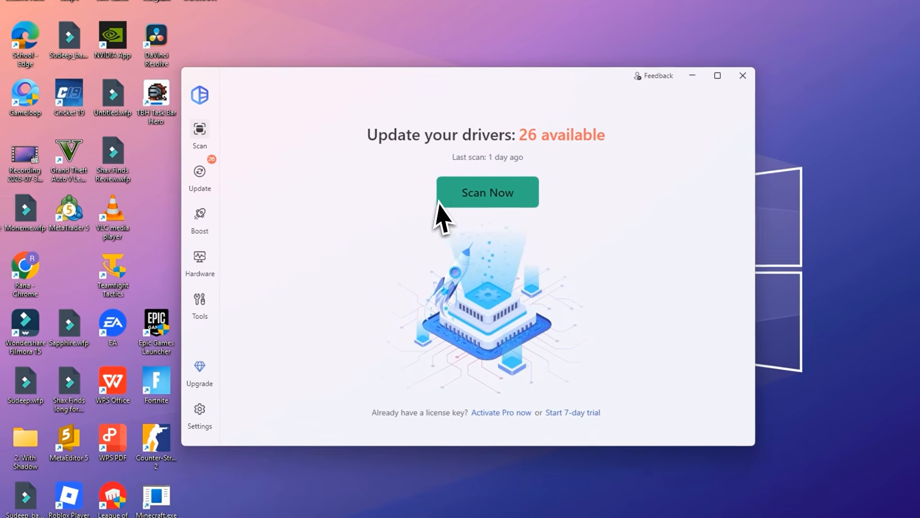
pyautogui.click(488, 199)
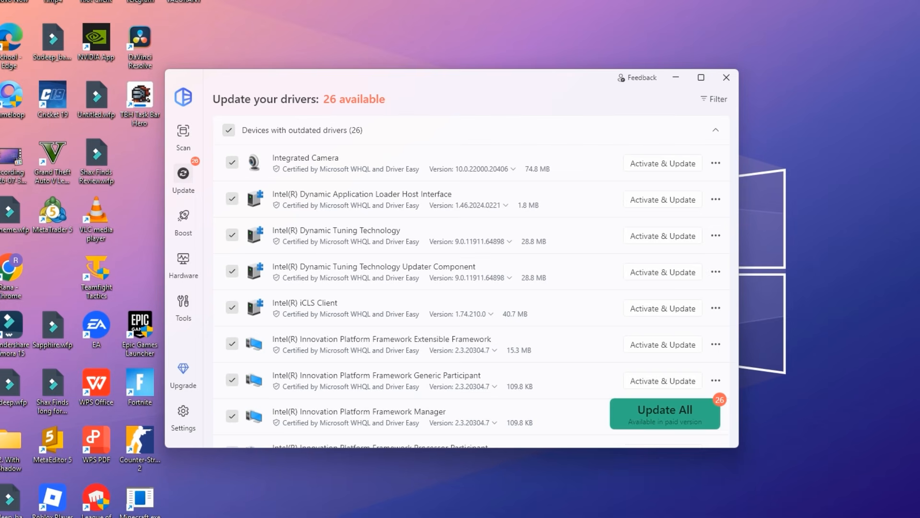
# Review the list of devices with outdated drivers, and exit Driver Easy completely
pyautogui.scroll(-6, 528, 206)
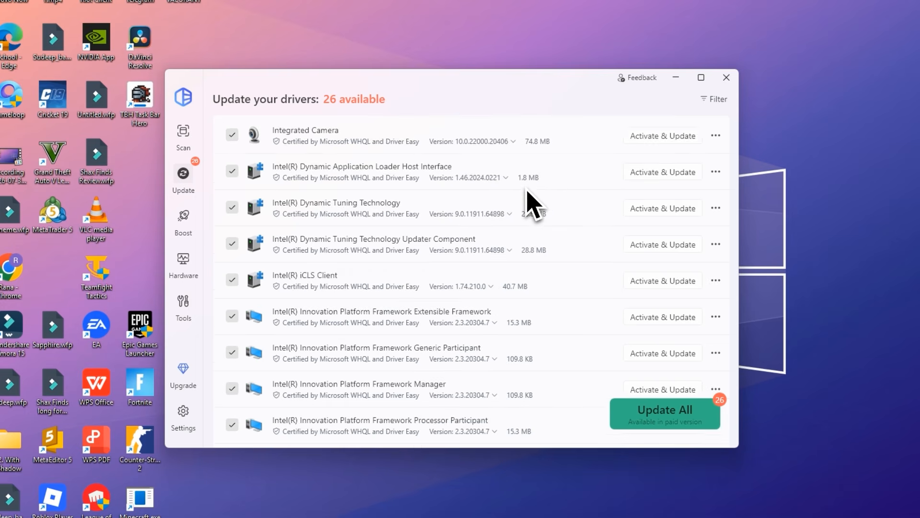
pyautogui.scroll(2, 375, 216)
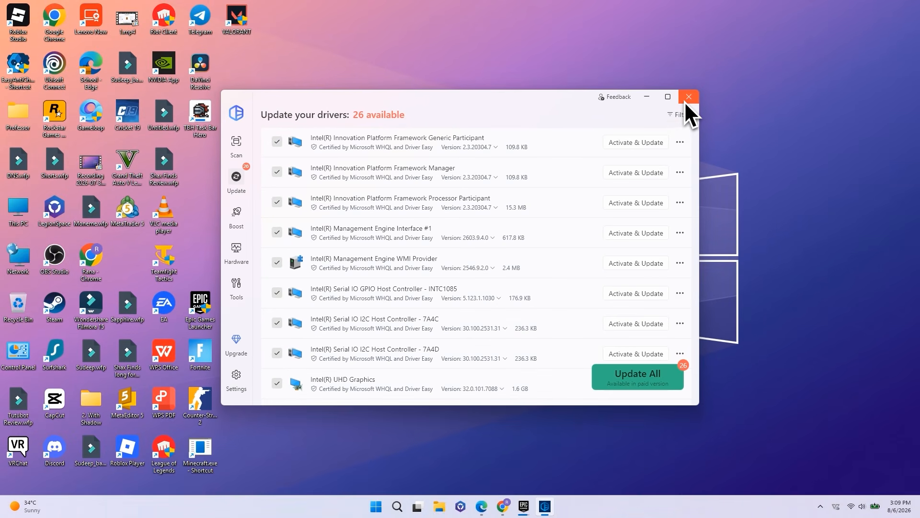
pyautogui.click(686, 101)
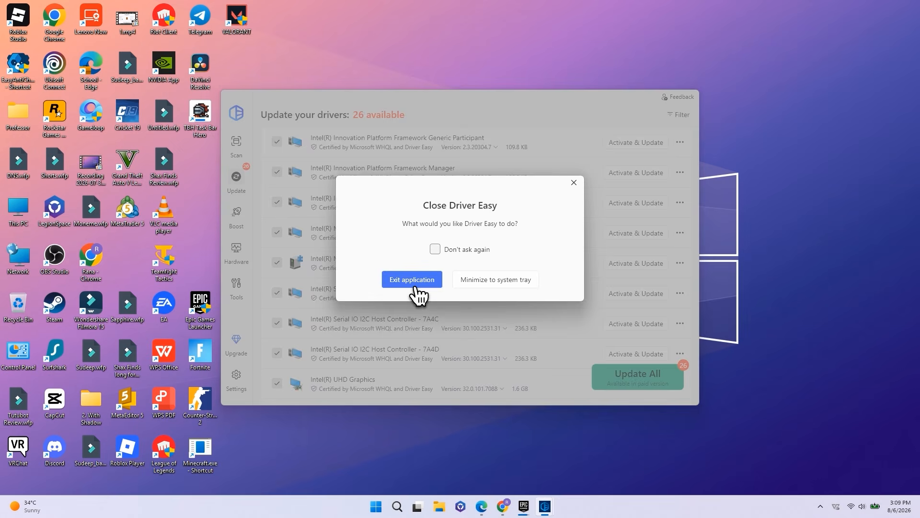
pyautogui.click(415, 283)
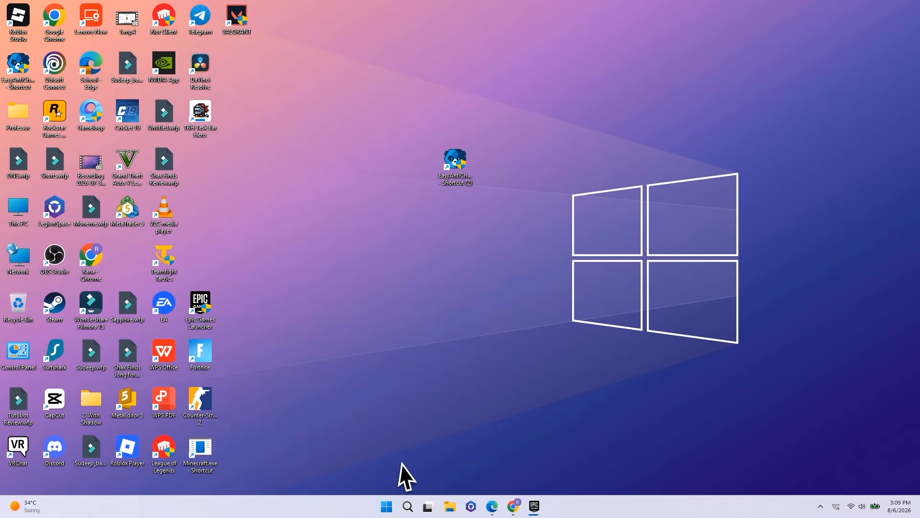
# Open the local AppData folder through the Windows Run dialog
pyautogui.click(388, 507)
pyautogui.write('run')
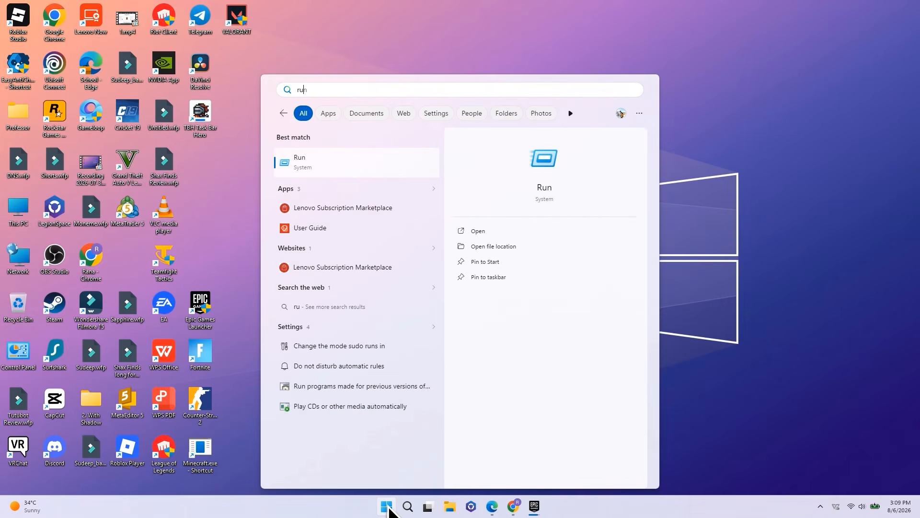
pyautogui.click(314, 178)
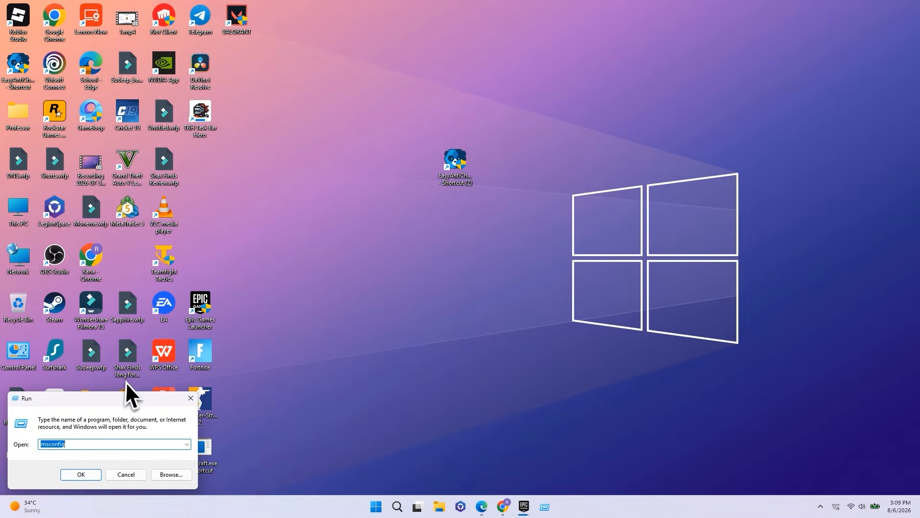
pyautogui.moveTo(103, 401); pyautogui.dragTo(383, 305)
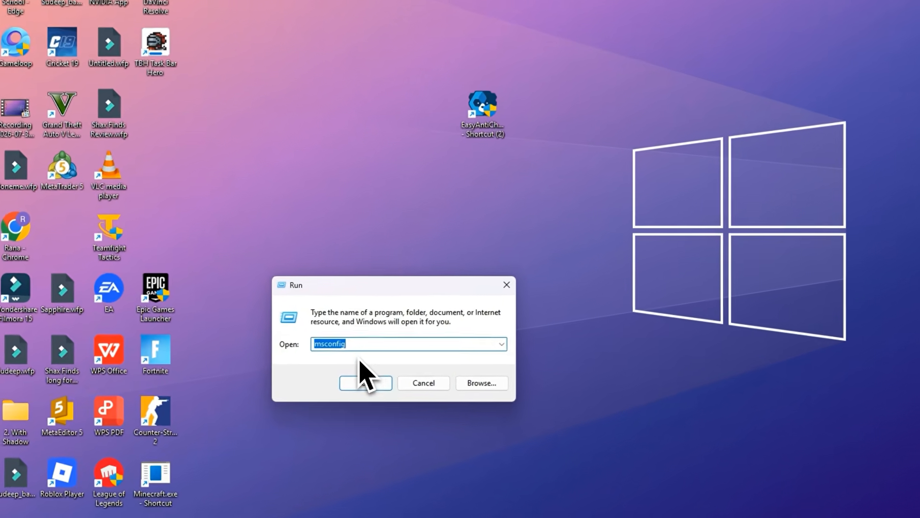
pyautogui.press('Down')
pyautogui.click(358, 378)
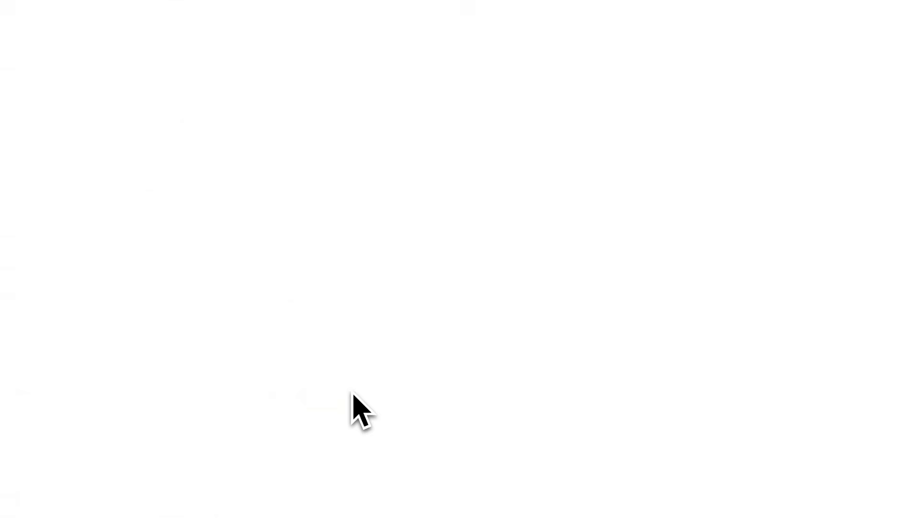
# Open the EpicGamesLauncher folder and go into its Saved subfolder
pyautogui.click(154, 378)
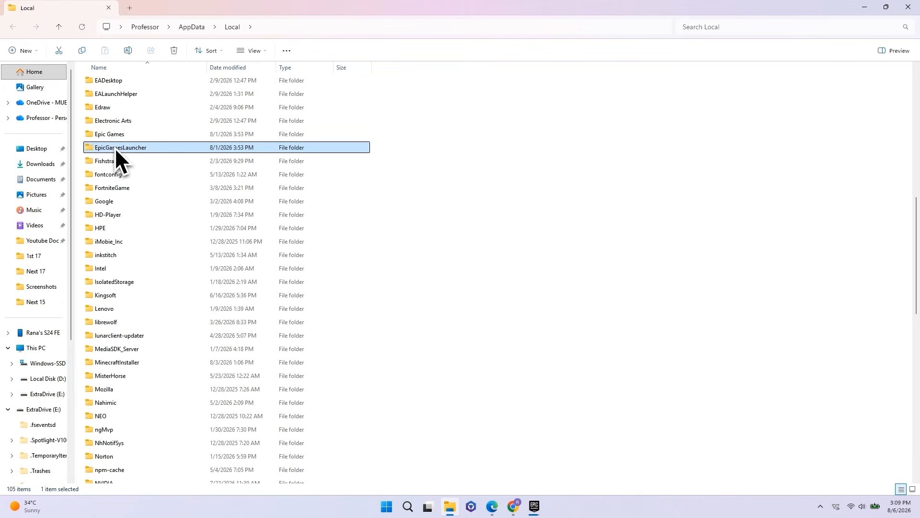
pyautogui.doubleClick(120, 148)
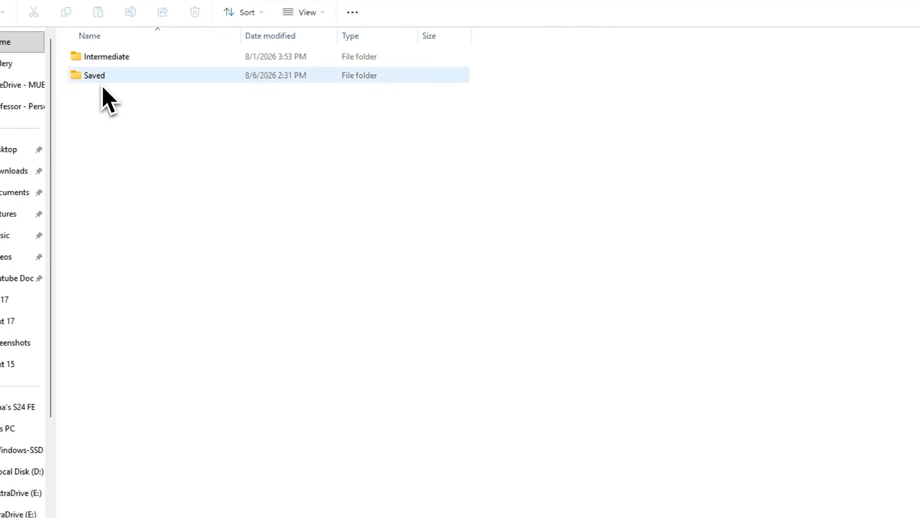
pyautogui.doubleClick(102, 79)
# Delete the webcache_4430 folder from Saved, and close File Explorer
pyautogui.click(110, 156)
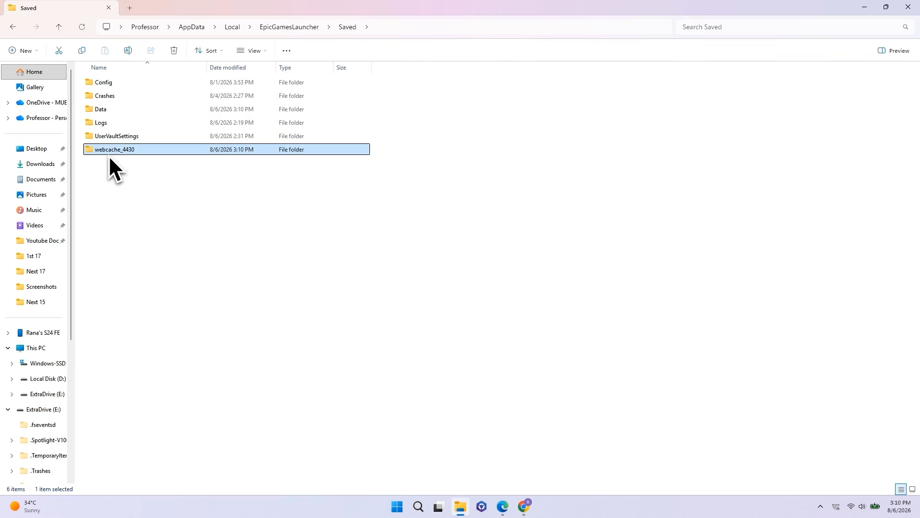
pyautogui.rightClick(109, 153)
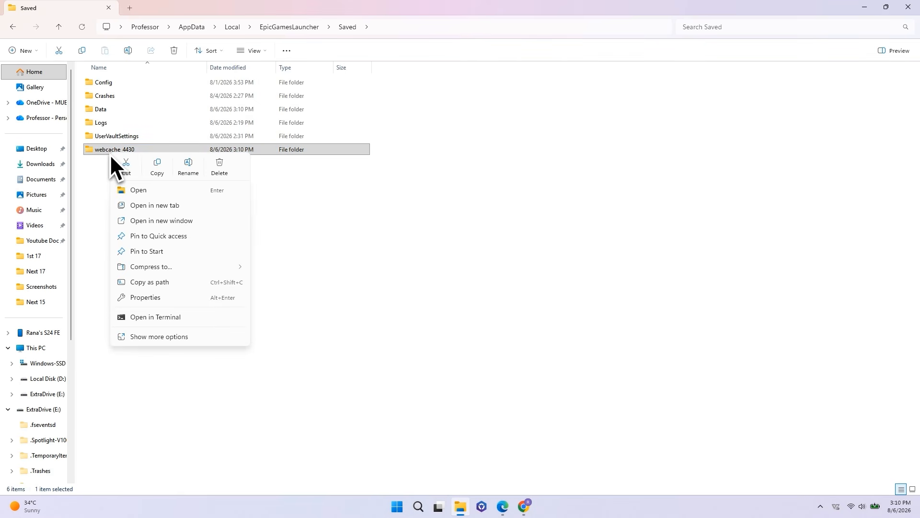
pyautogui.click(214, 170)
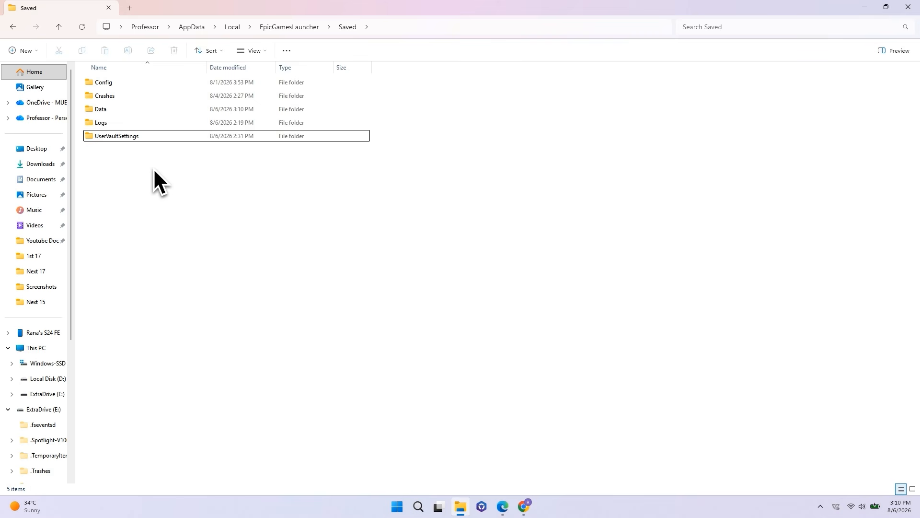
pyautogui.click(908, 8)
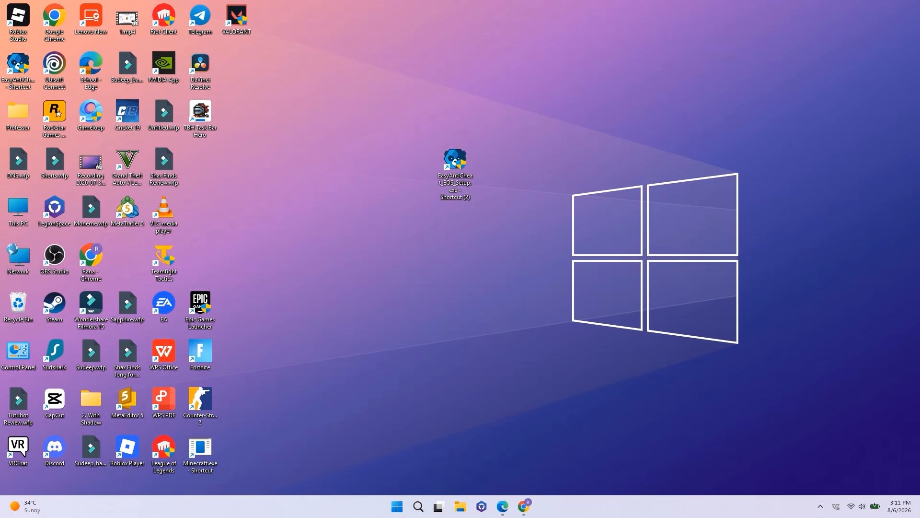
# Search Windows for Command Prompt and run it as administrator
pyautogui.click(397, 506)
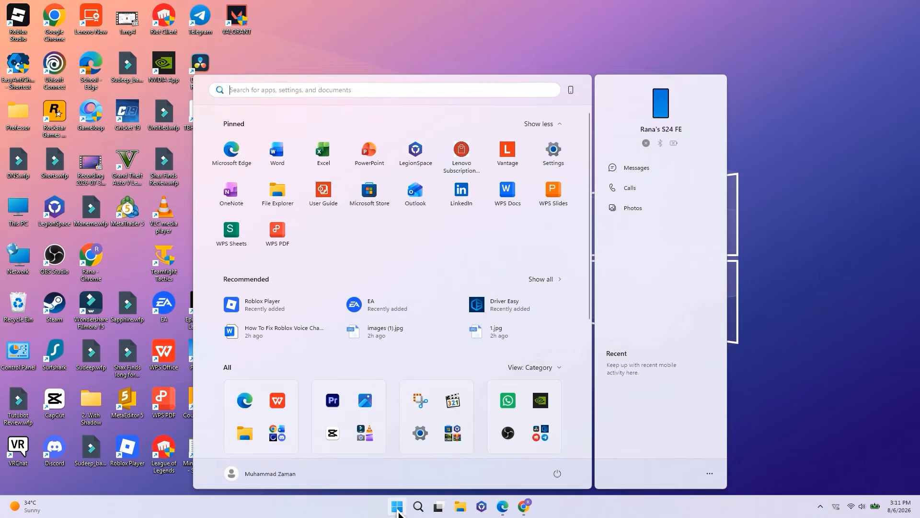
pyautogui.write('cm')
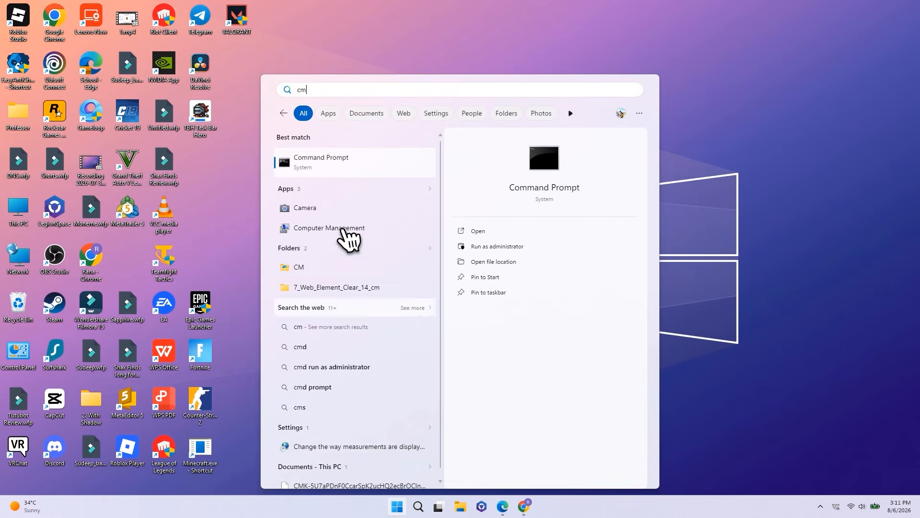
pyautogui.rightClick(325, 165)
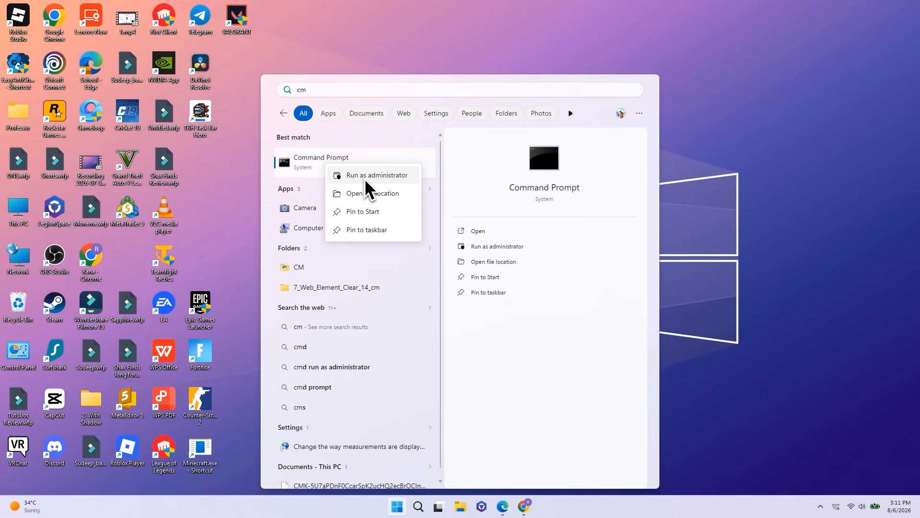
pyautogui.click(364, 179)
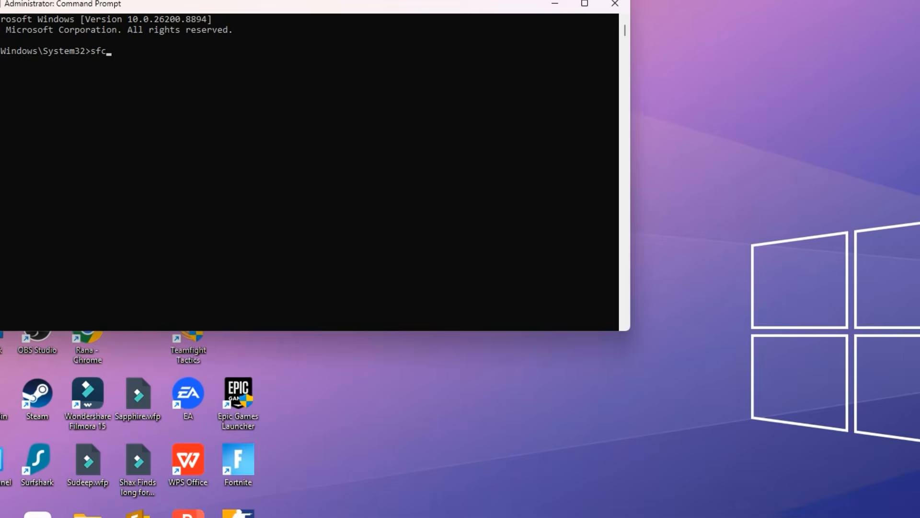
# Run the system file check with "sfc /scannow", and close Command Prompt
pyautogui.write('sfc /scannow')
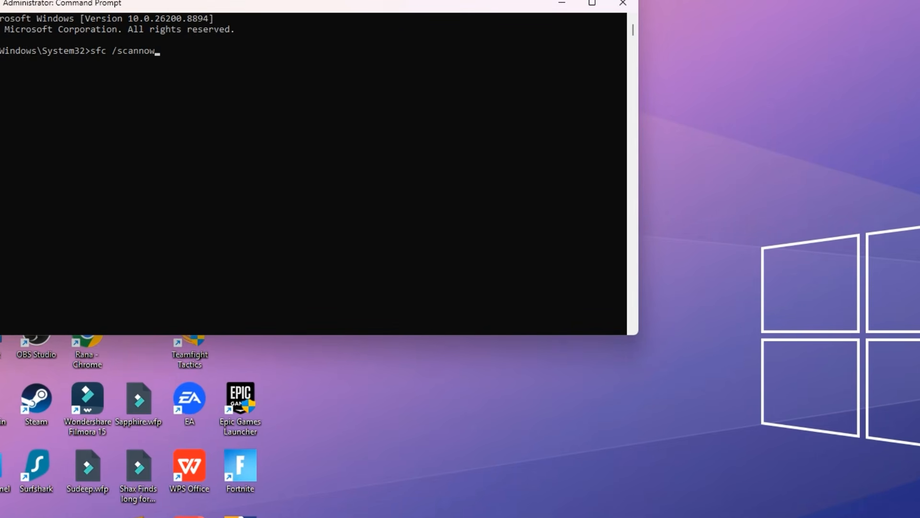
pyautogui.press('Return')
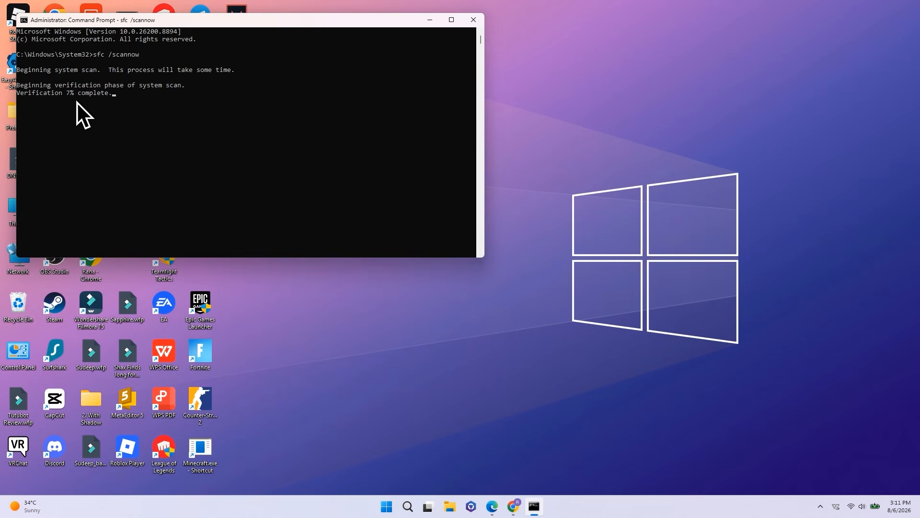
pyautogui.hotkey('alt', 'F4')
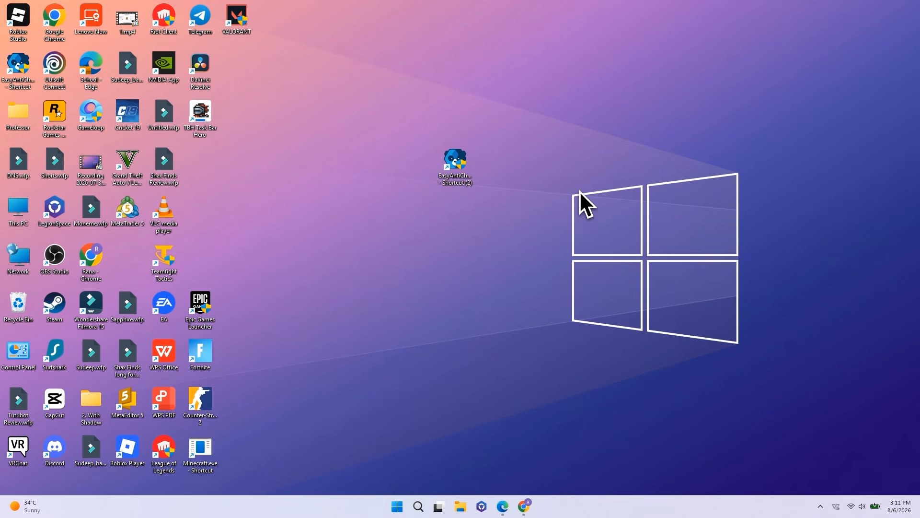